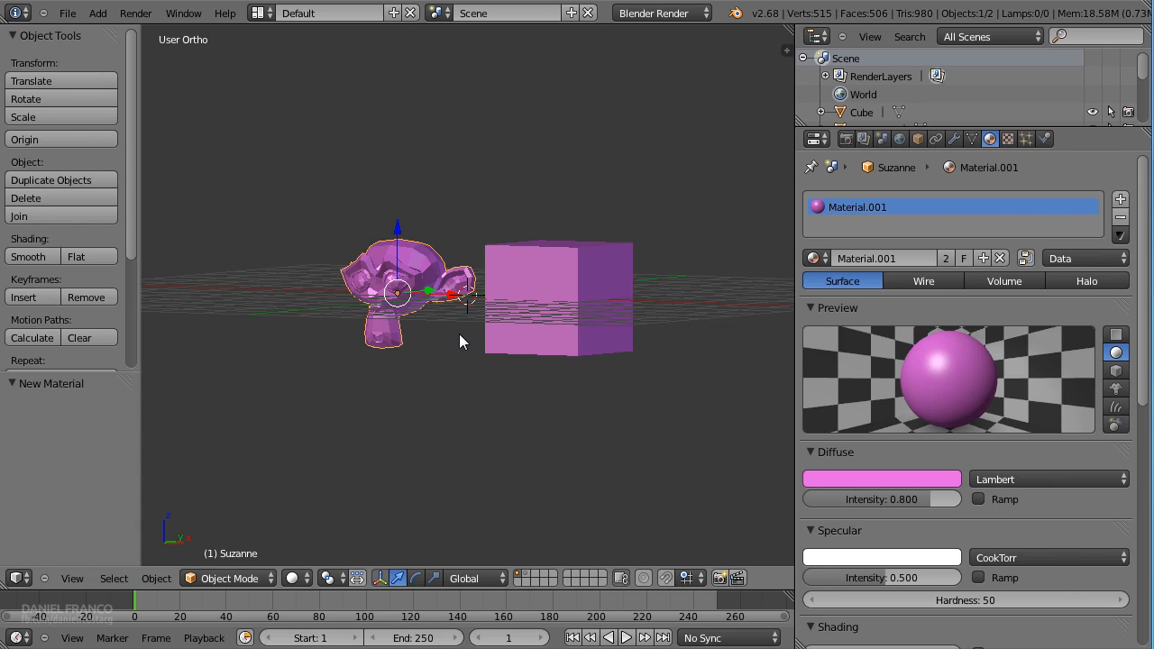
Compare the material assigned to the monkey with the one assigned to the cube.
middle_click_drag(459, 341, 496, 416)
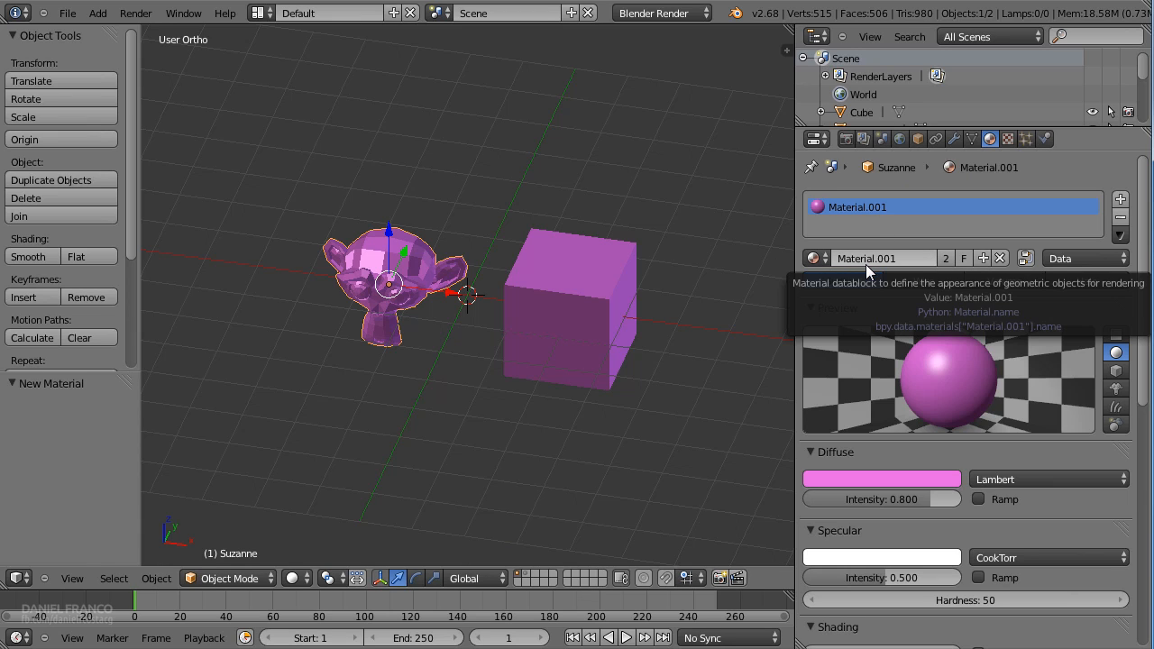
right_click(585, 288)
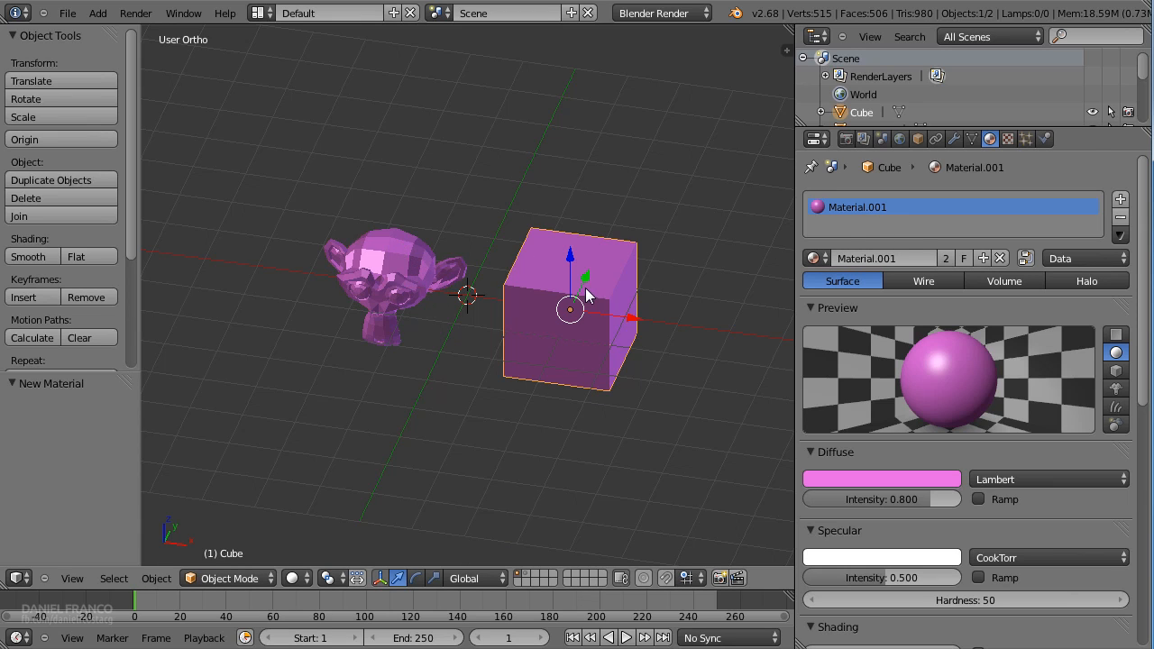
right_click(446, 294)
right_click(527, 293)
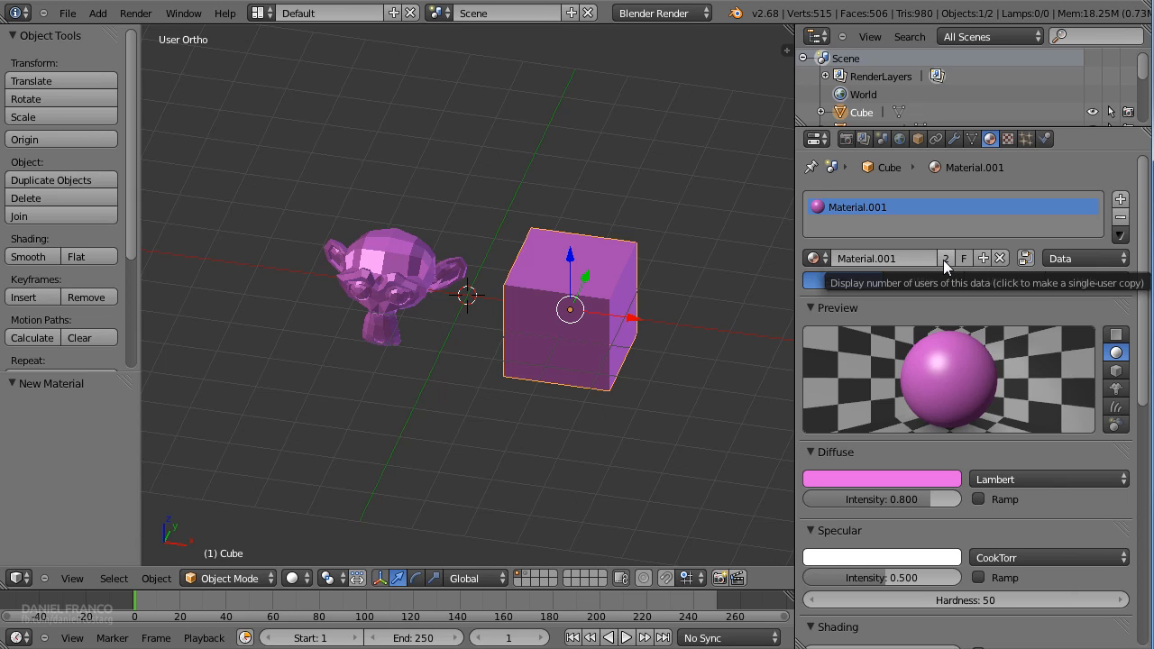
Rename the cube's mesh datablock as Cuboteste.
left_click(970, 137)
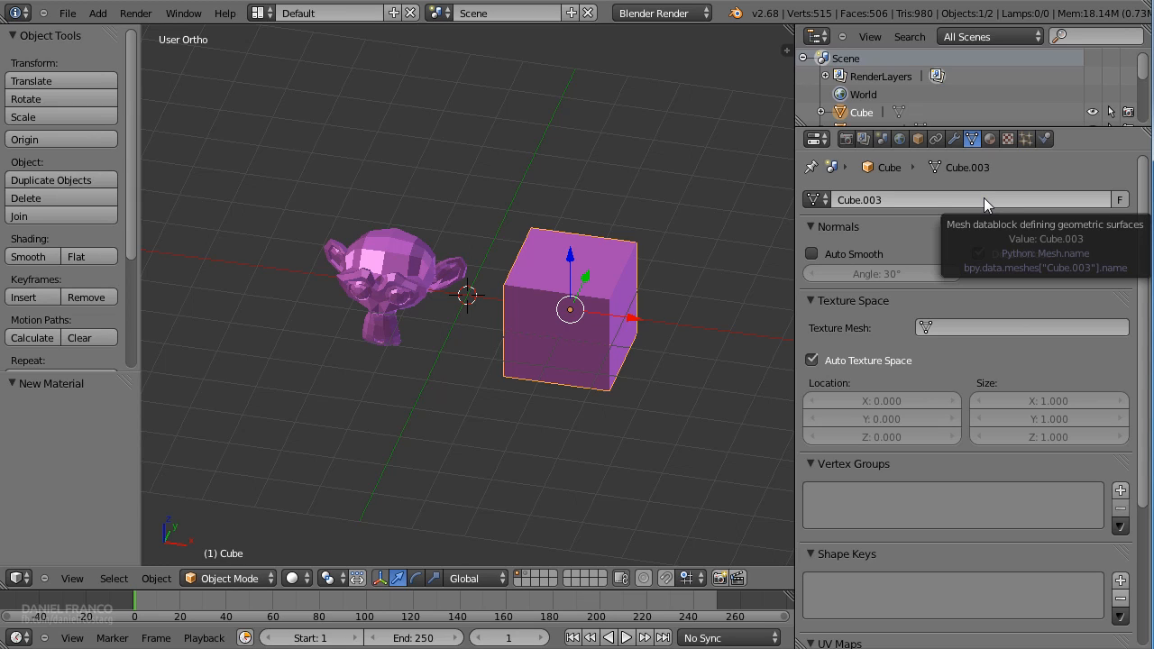
scroll(896, 476, "down", 5)
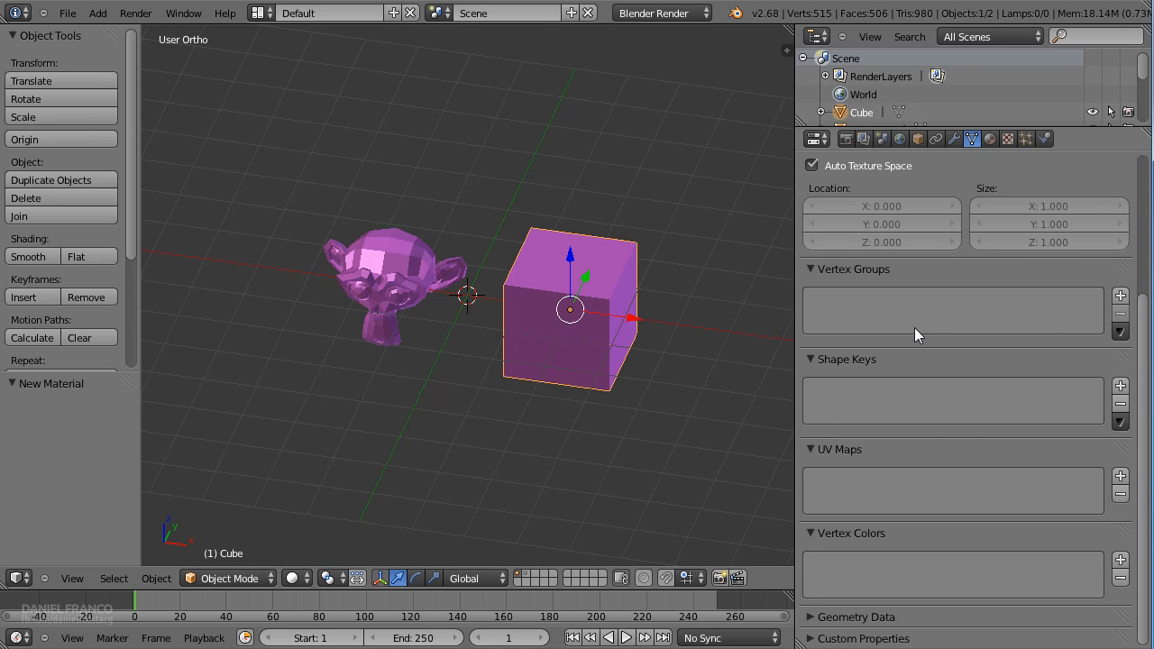
scroll(910, 415, "up", 5)
scroll(893, 492, "down", 5)
scroll(894, 467, "up", 5)
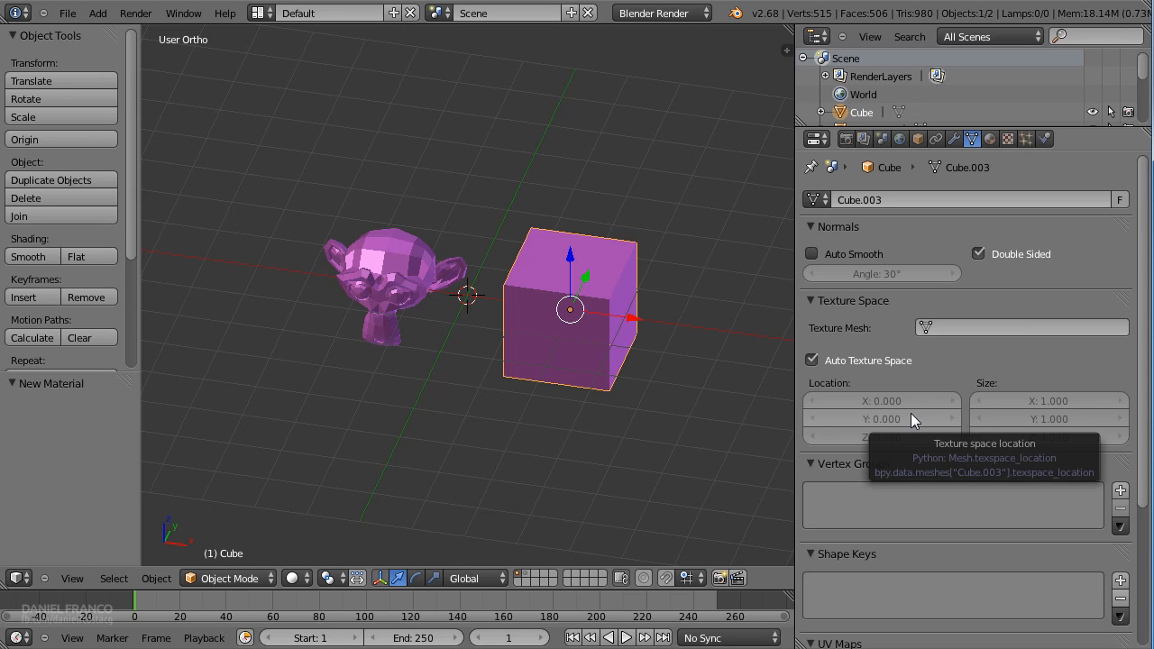
double_click(882, 200)
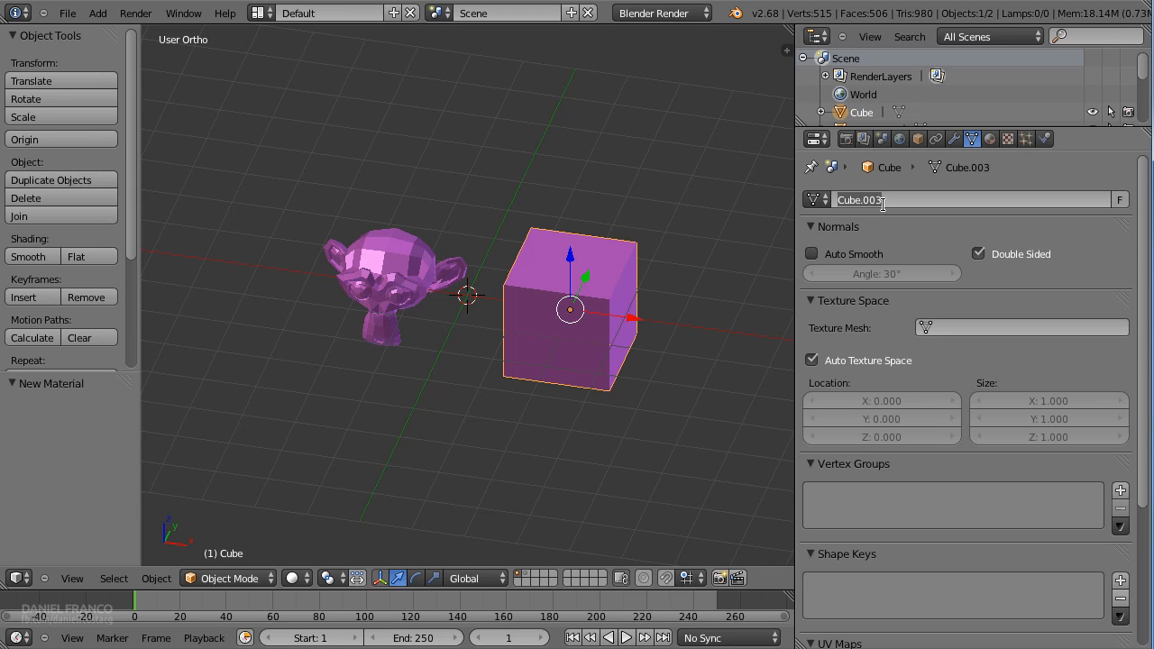
type("Cuboteste")
key("Return")
Assign the Cuboteste mesh to the monkey object and check both objects in wireframe and solid shading.
right_click(383, 280)
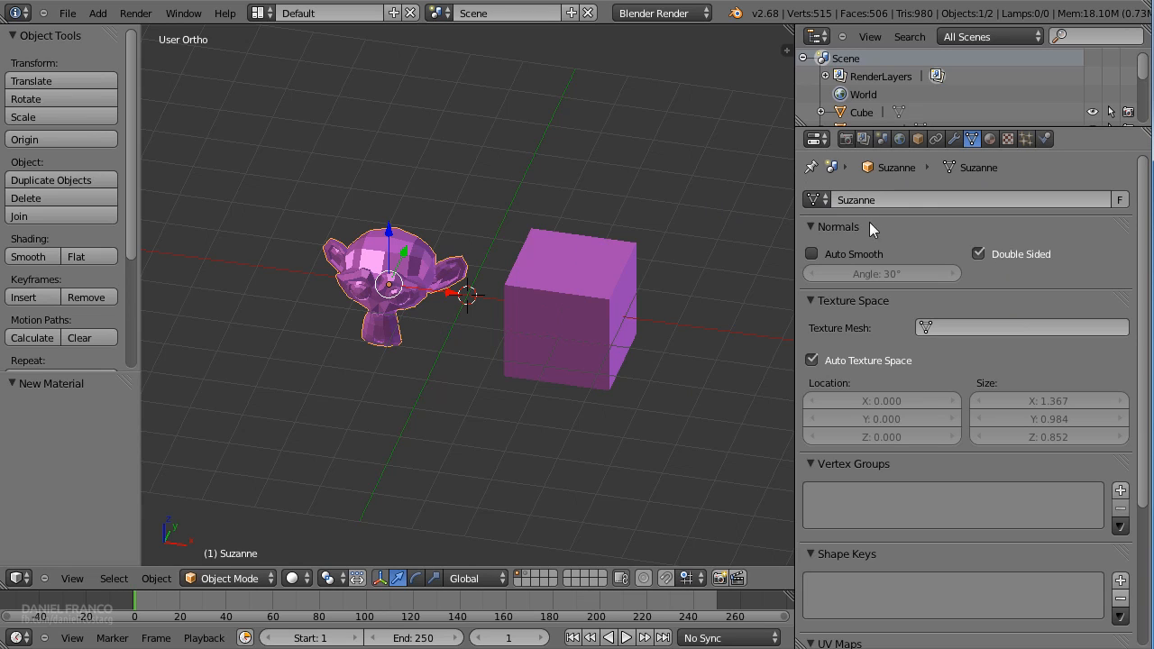
left_click(813, 200)
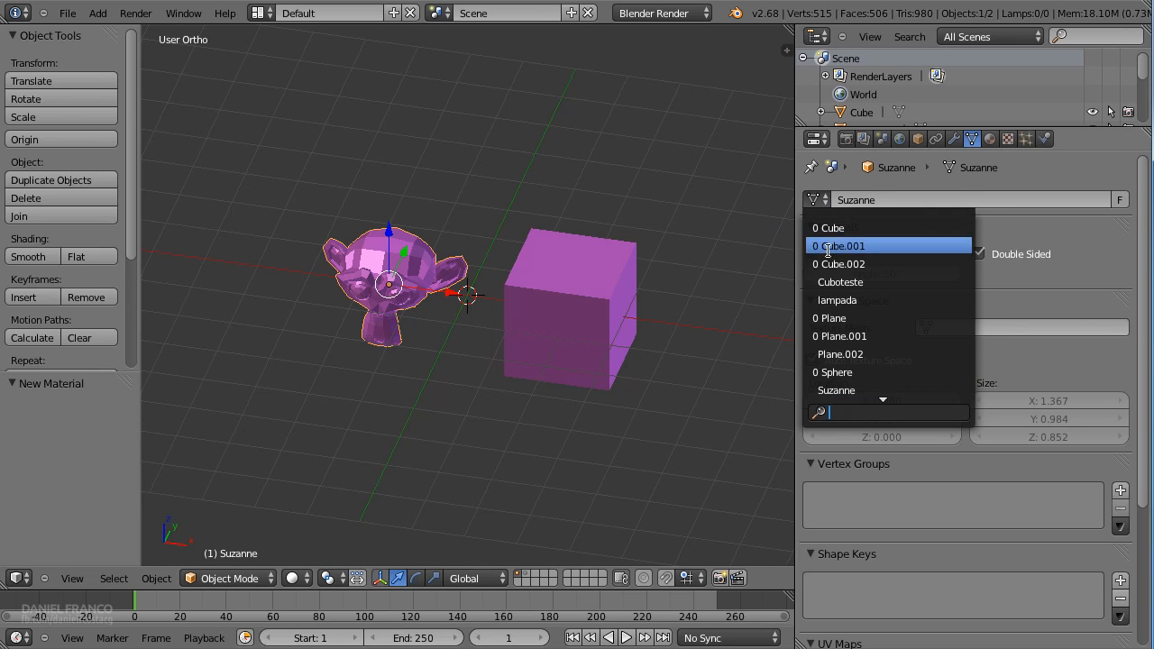
left_click(865, 282)
key("z")
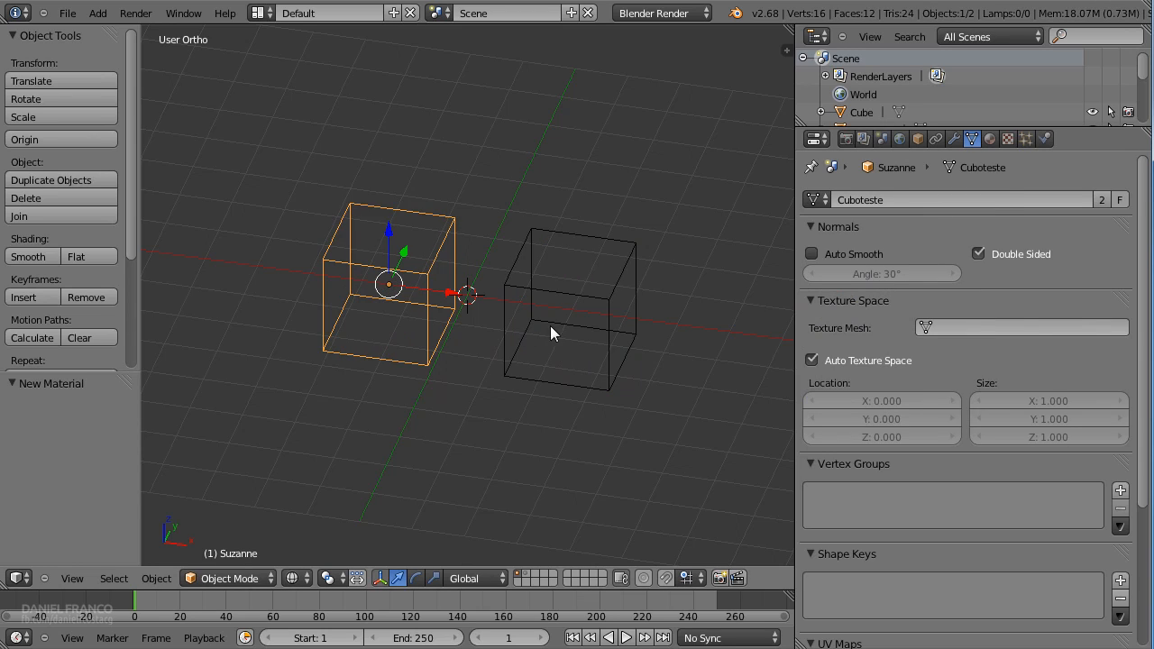
key("z")
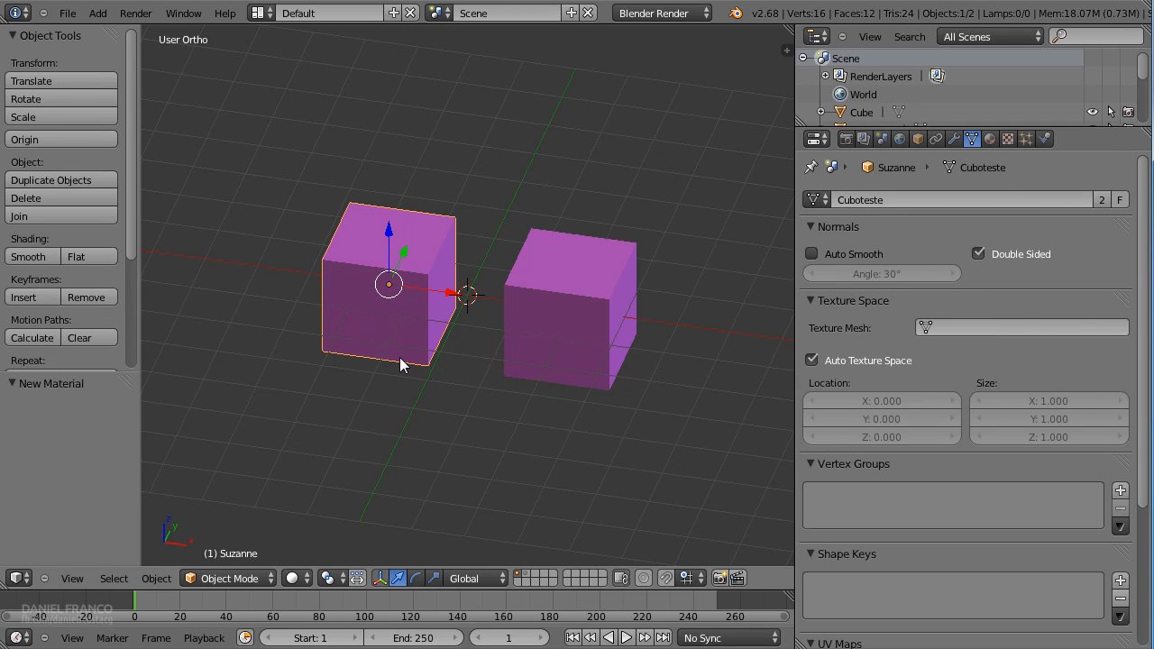
Rotate the Suzanne object about 82°, move it beyond the grid's far corner, enlarge it and rotate it about another 37°.
scroll(400, 357, "down", 3)
key("r")
left_click(471, 381)
key("g")
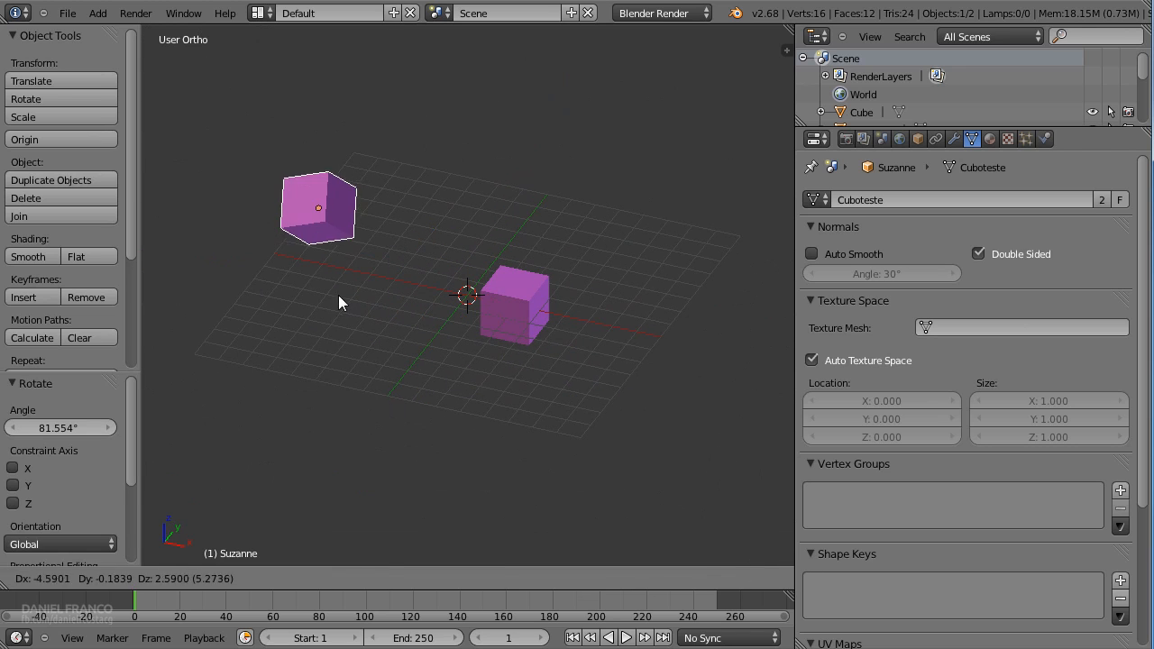
left_click(341, 298)
key("s")
left_click(563, 442)
key("r")
left_click(469, 429)
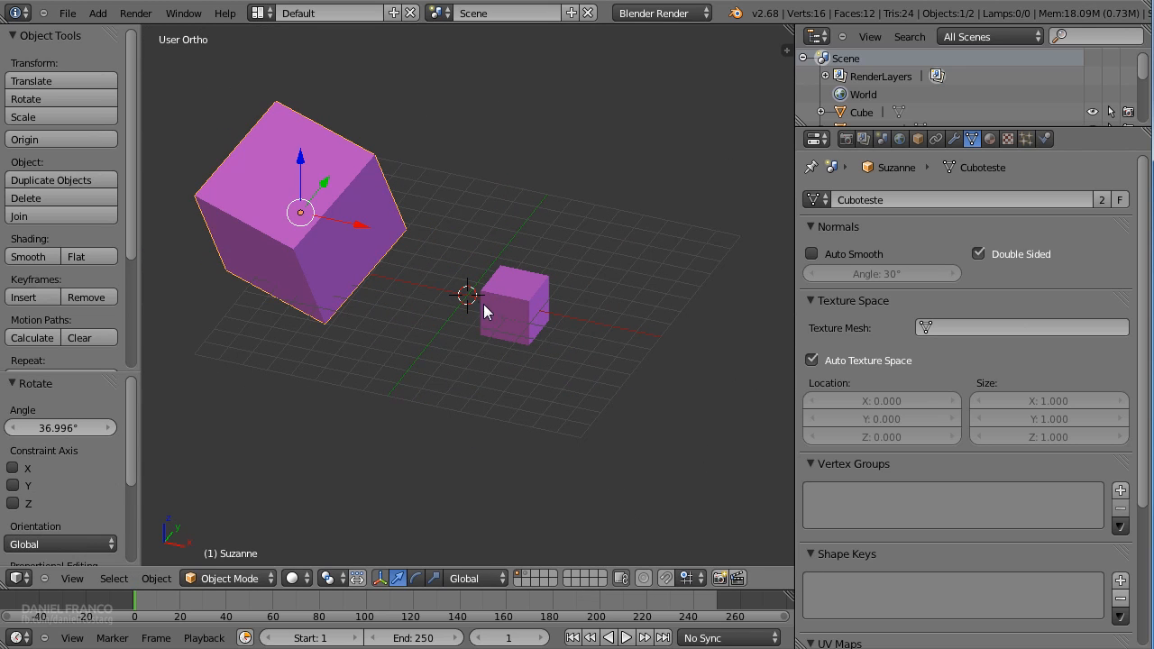
Move one upper corner vertex of the small cube by about X 0.41, Y 2.08, Z 2.88 in Edit Mode.
right_click(483, 311)
key("Tab")
key("a")
right_click(548, 281)
key("g")
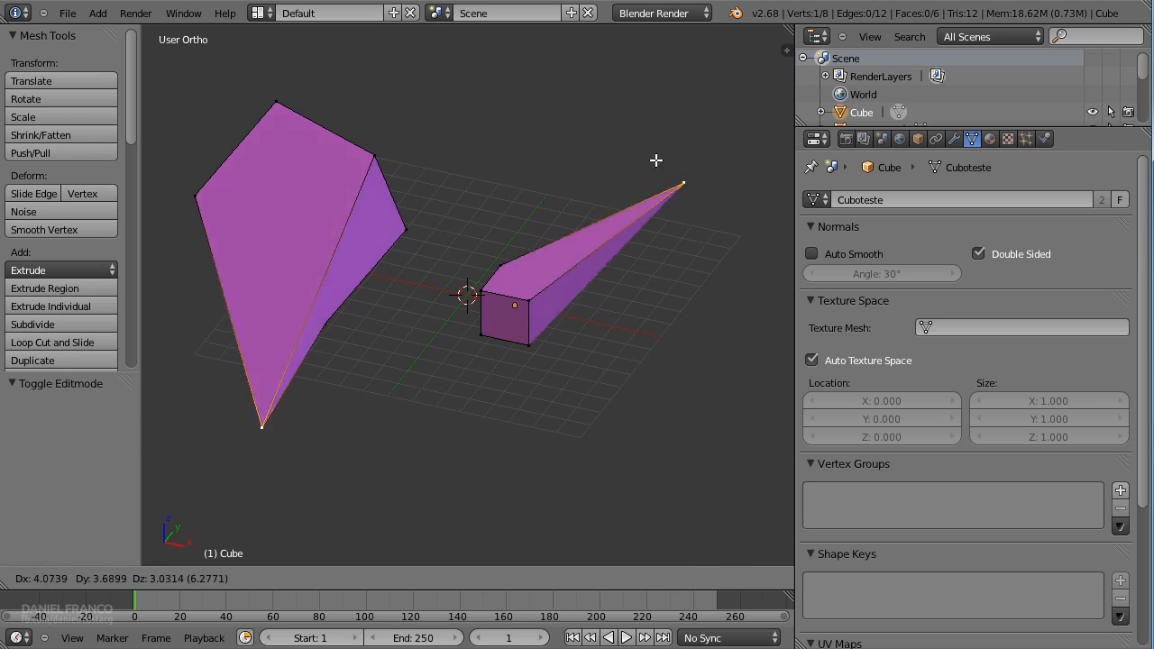
left_click(552, 164)
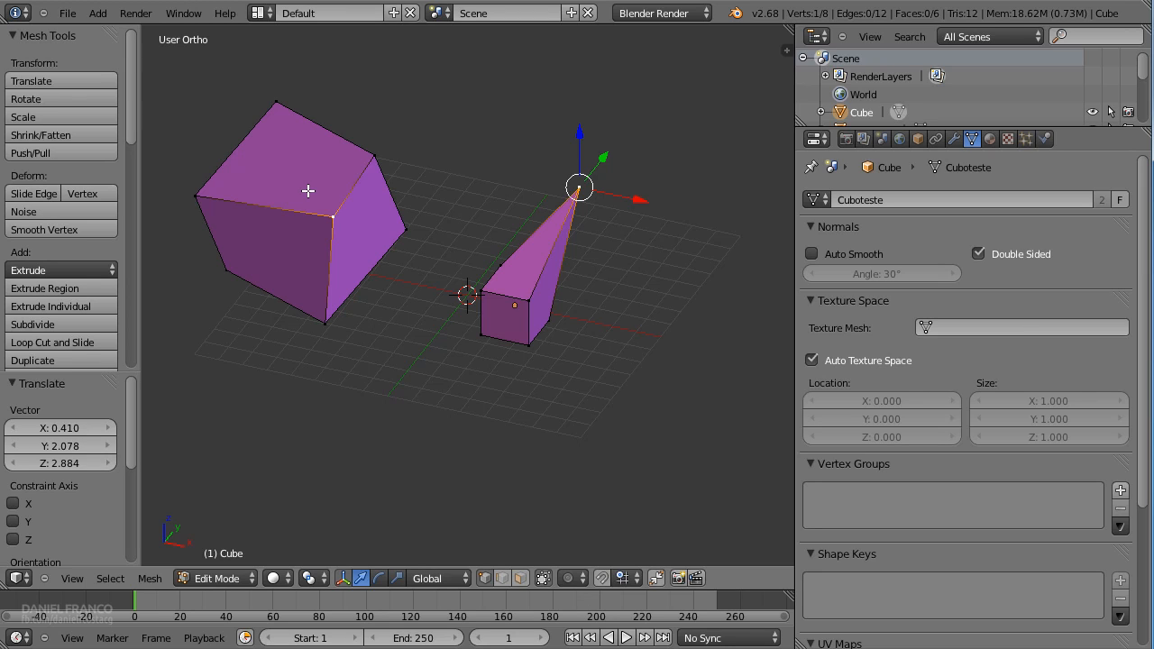
key("Tab")
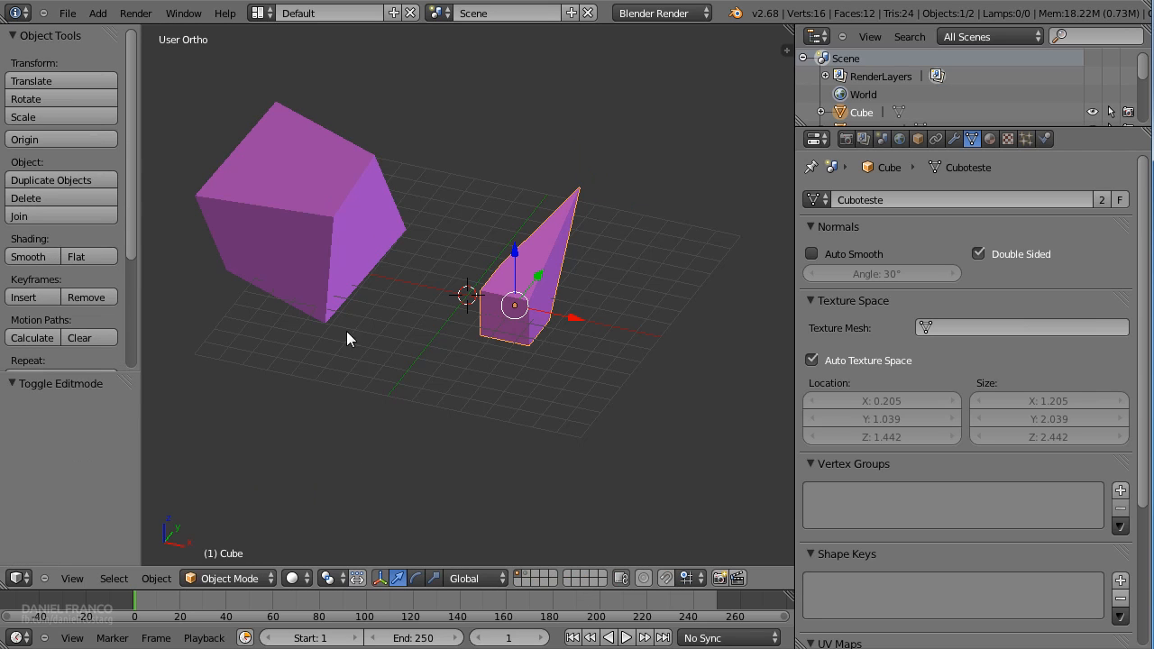
Delete both objects that share the Cuboteste mesh.
key("x")
left_click(412, 302)
right_click(321, 211)
key("x")
left_click(321, 211)
Add a monkey mesh and place an independent duplicate about X 3.85, Y 1.31, Z -0.43 away from it.
key("shift+a")
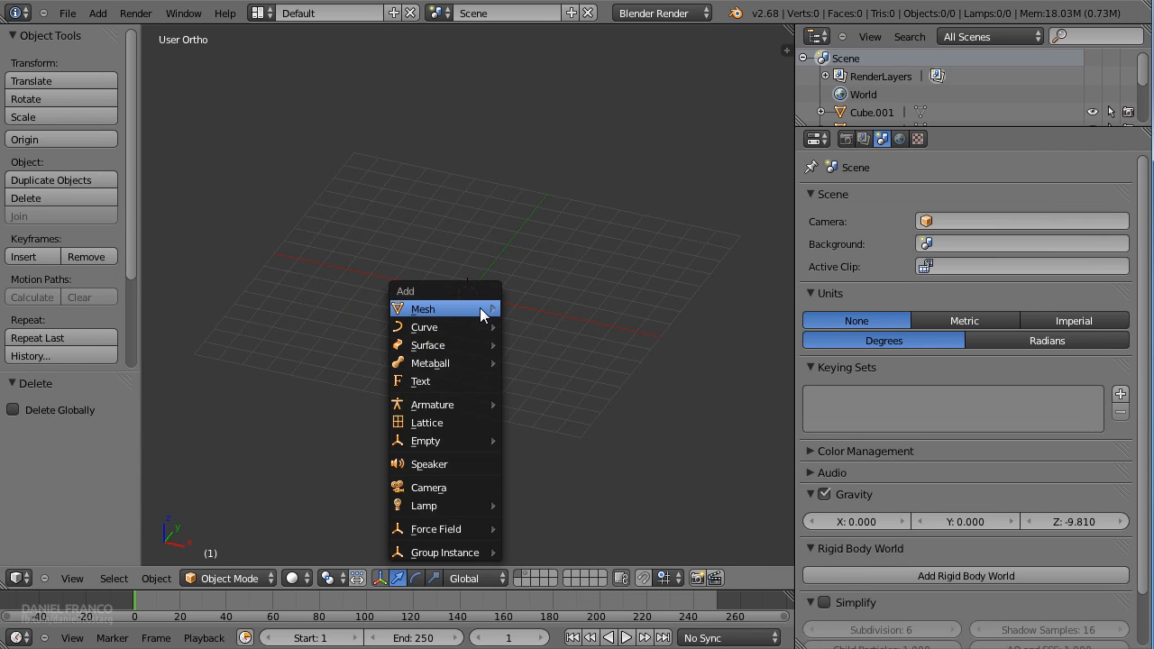
mouse_move(480, 308)
left_click(528, 456)
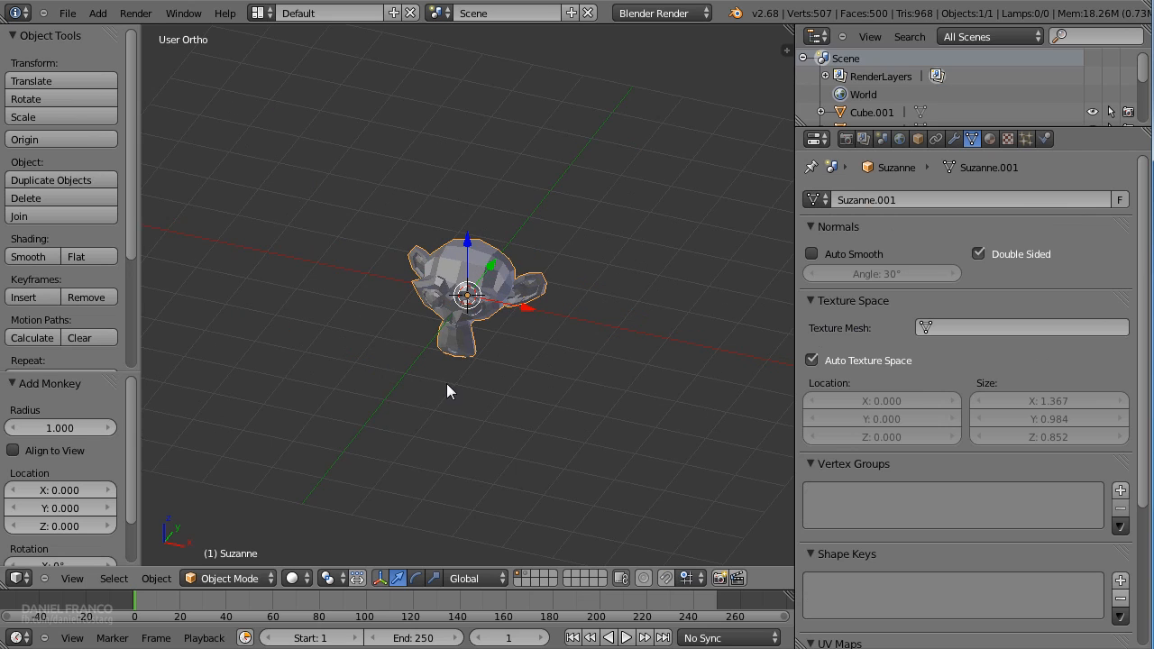
key("shift+d")
left_click(677, 375)
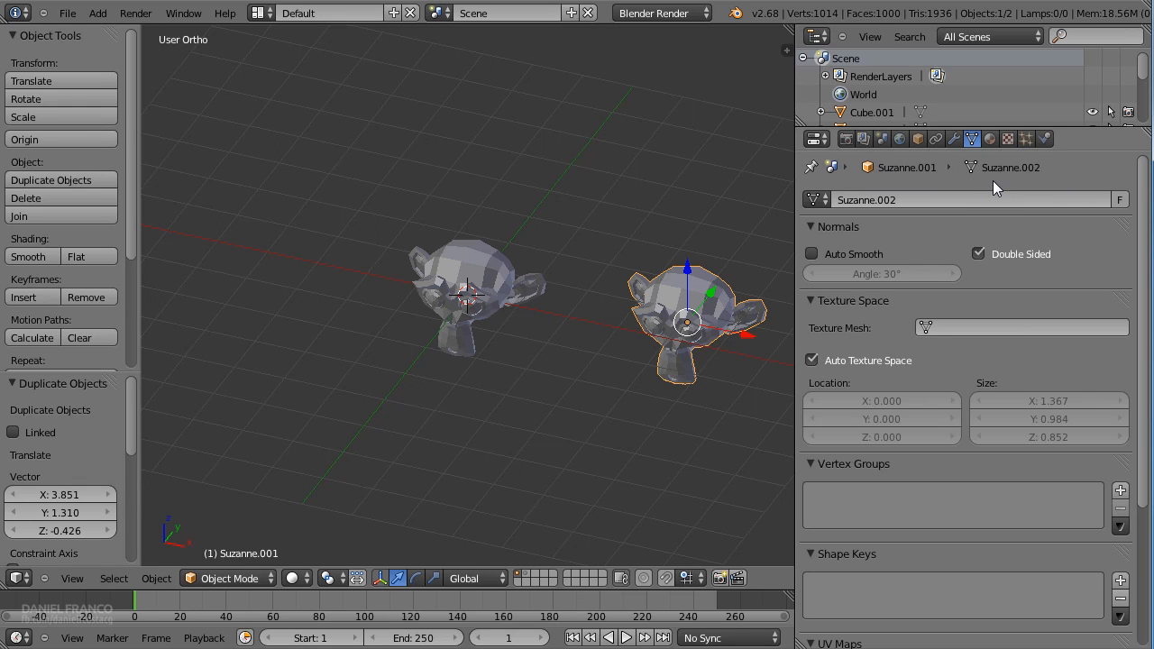
Try to move a single head vertex on the duplicated monkey in Edit Mode.
key("Tab")
right_click(681, 287)
key("g")
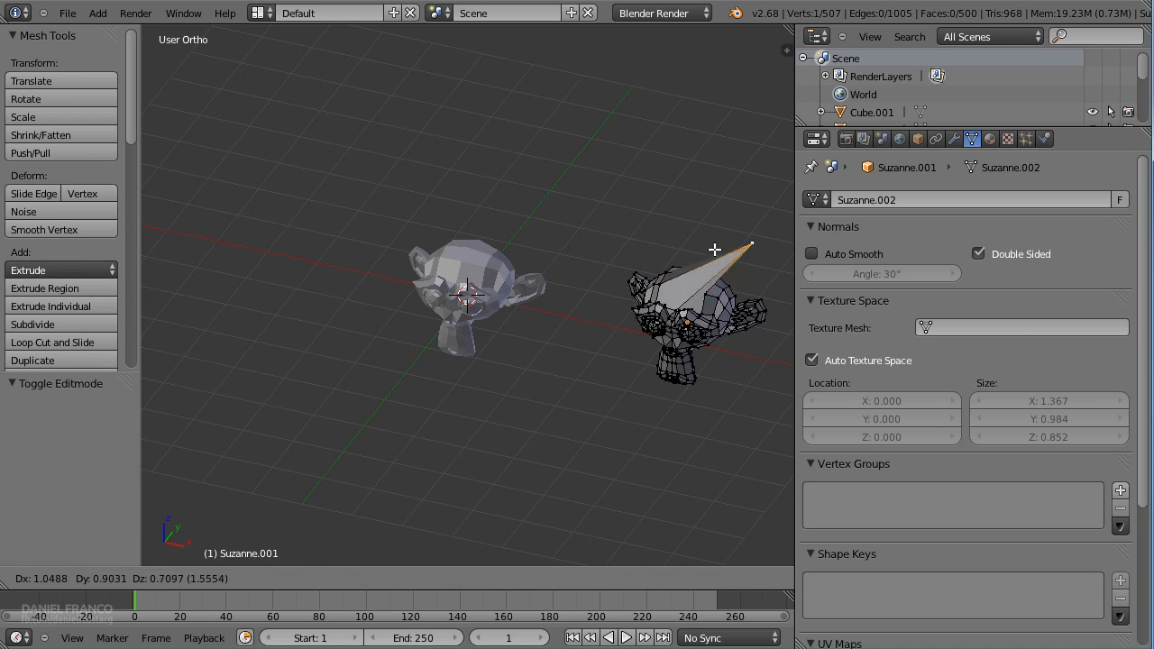
right_click(714, 249)
key("Tab")
Create a linked duplicate of the original monkey, offset by about X -4.38, Y -0.73, Z 1.63.
right_click(494, 290)
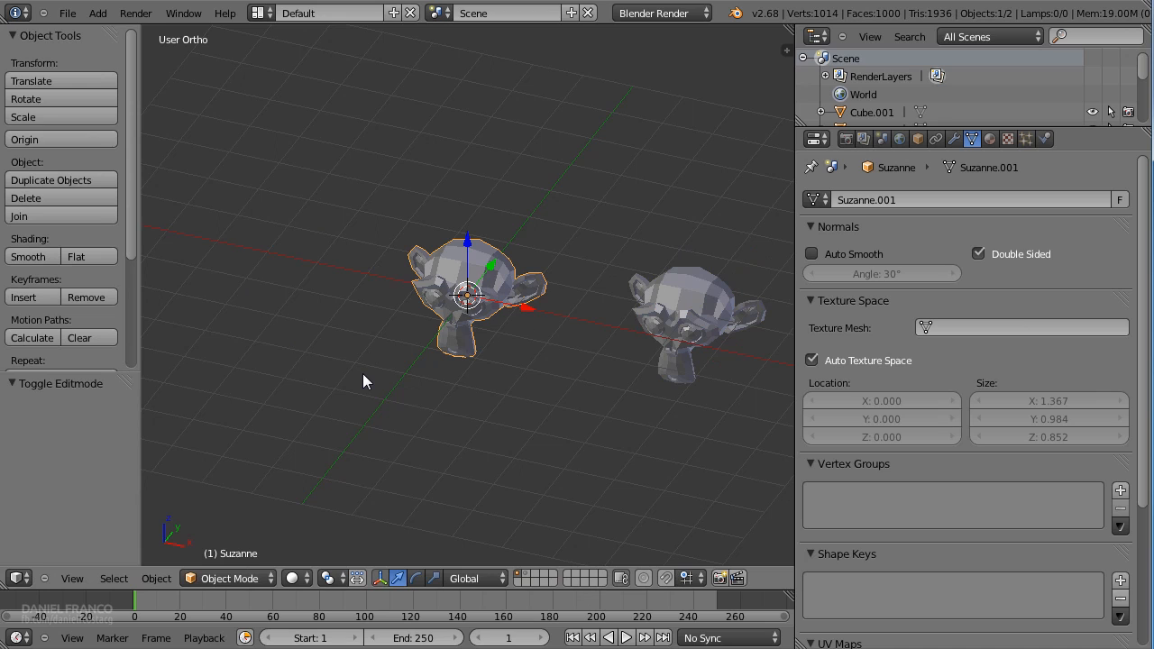
key("alt+d")
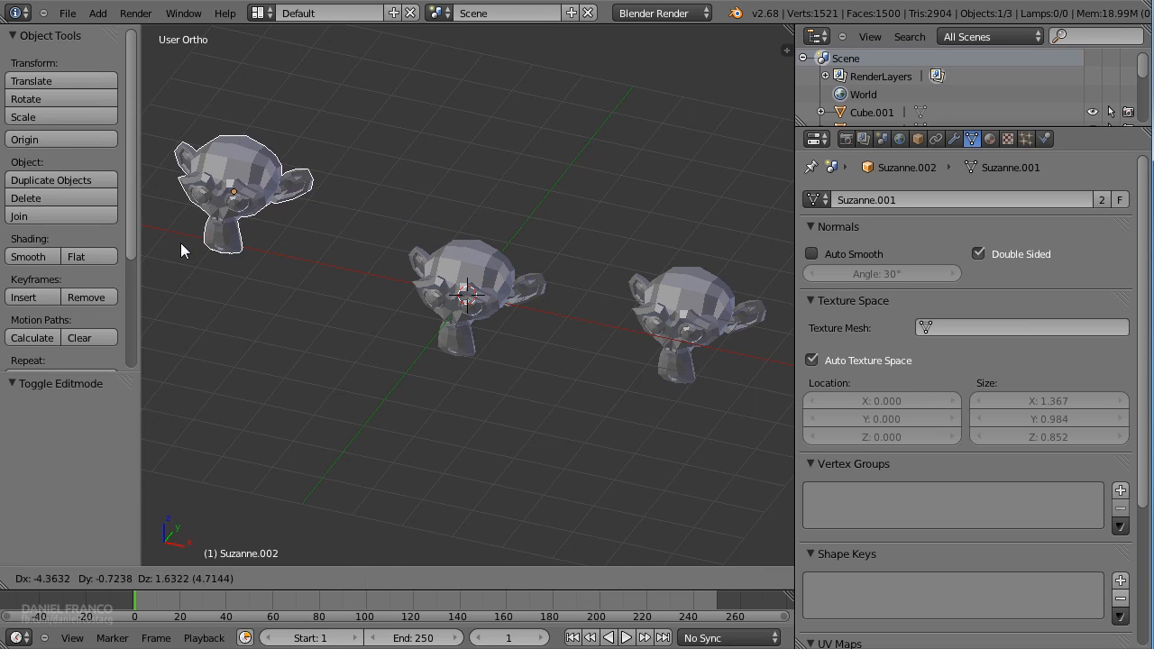
left_click(181, 248)
middle_click_drag(454, 341, 509, 373, "shift")
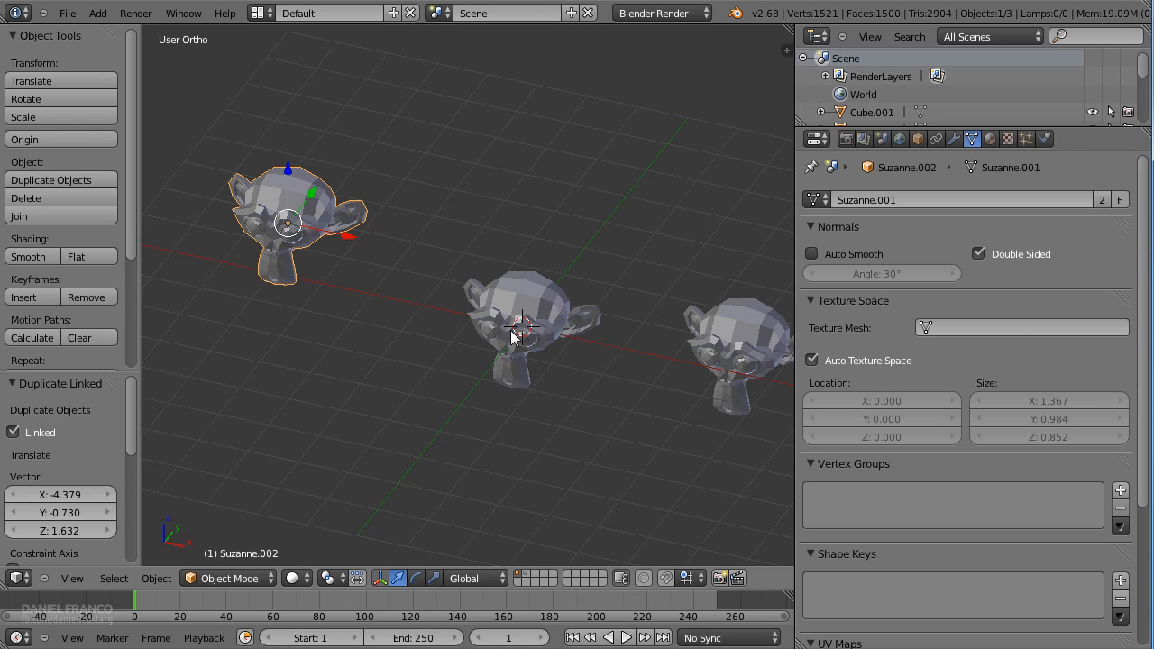
Pull one head vertex of the linked duplicate out sideways into a long spike above its ear.
key("Tab")
right_click(324, 186)
key("g")
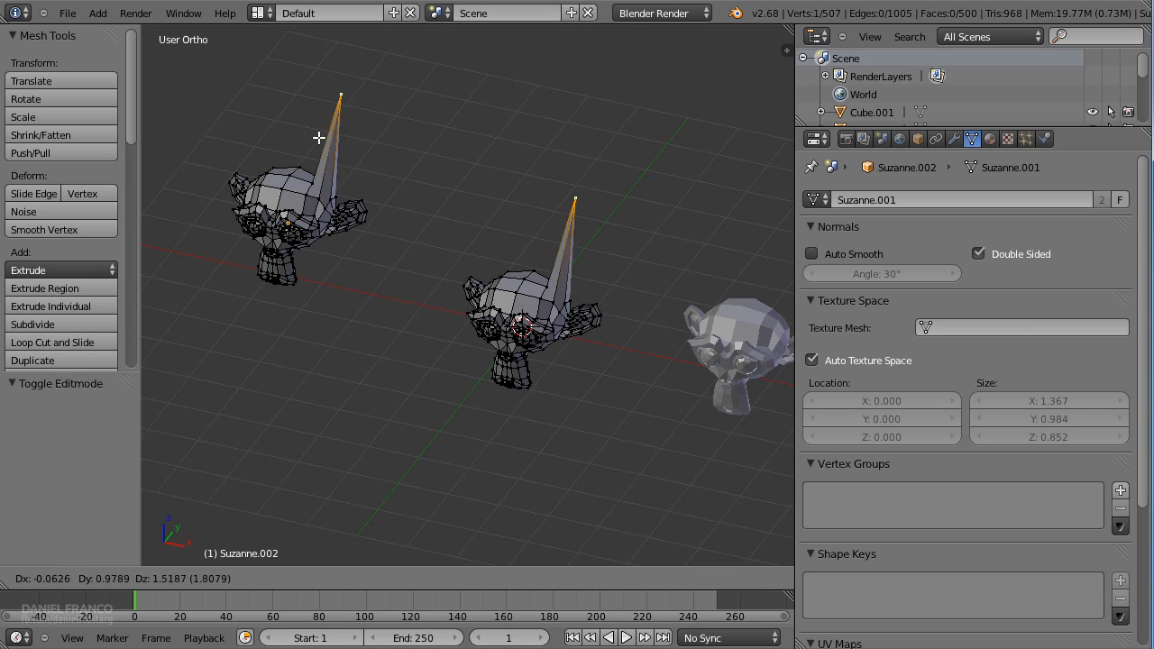
left_click(401, 194)
key("Tab")
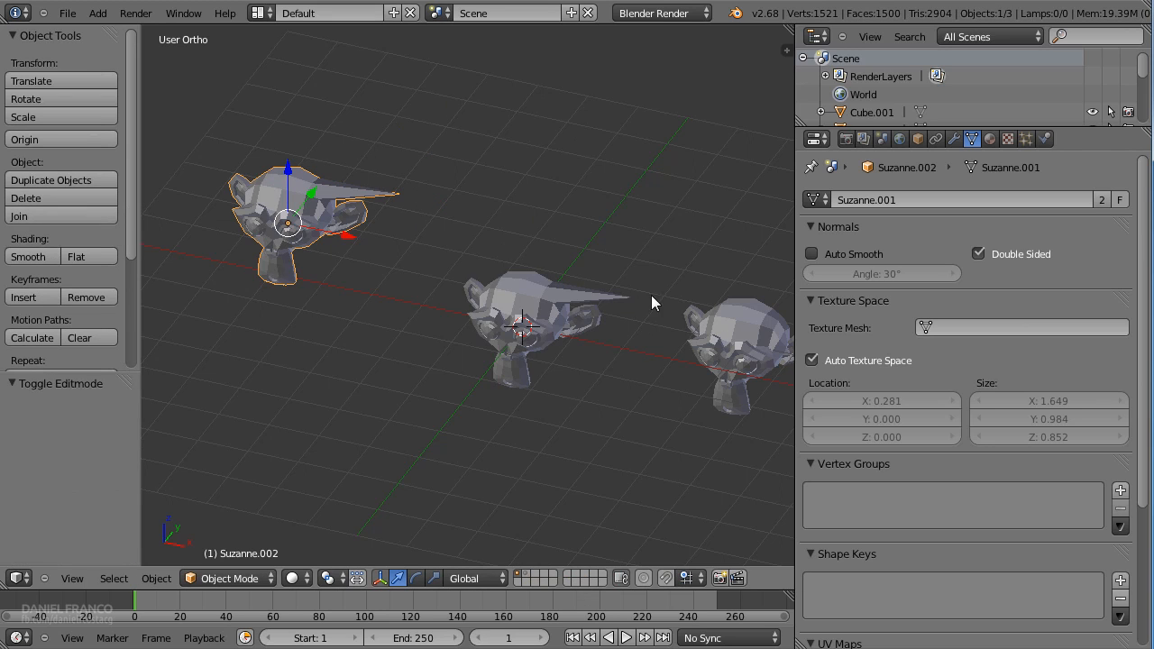
Rotate and enlarge the linked duplicate monkey, and reposition it beyond the grid's far corner at the negative X side.
scroll(469, 336, "down", 3)
key("g")
left_click(535, 170)
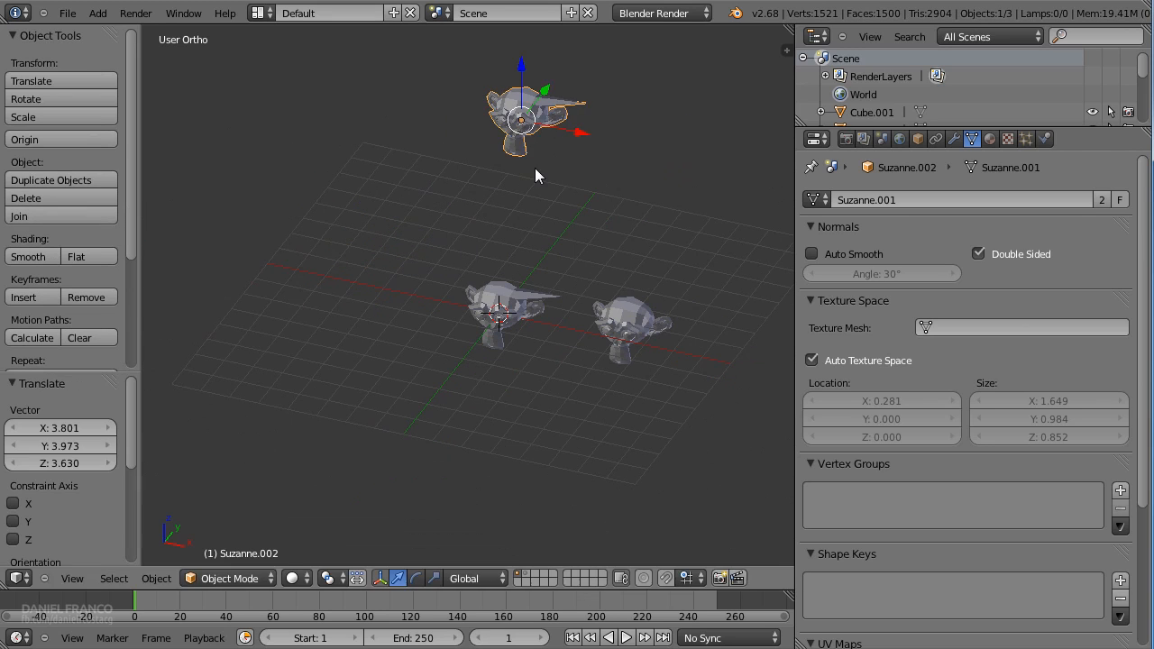
key("r")
left_click(245, 289)
key("s")
left_click(476, 399)
key("g")
left_click(191, 481)
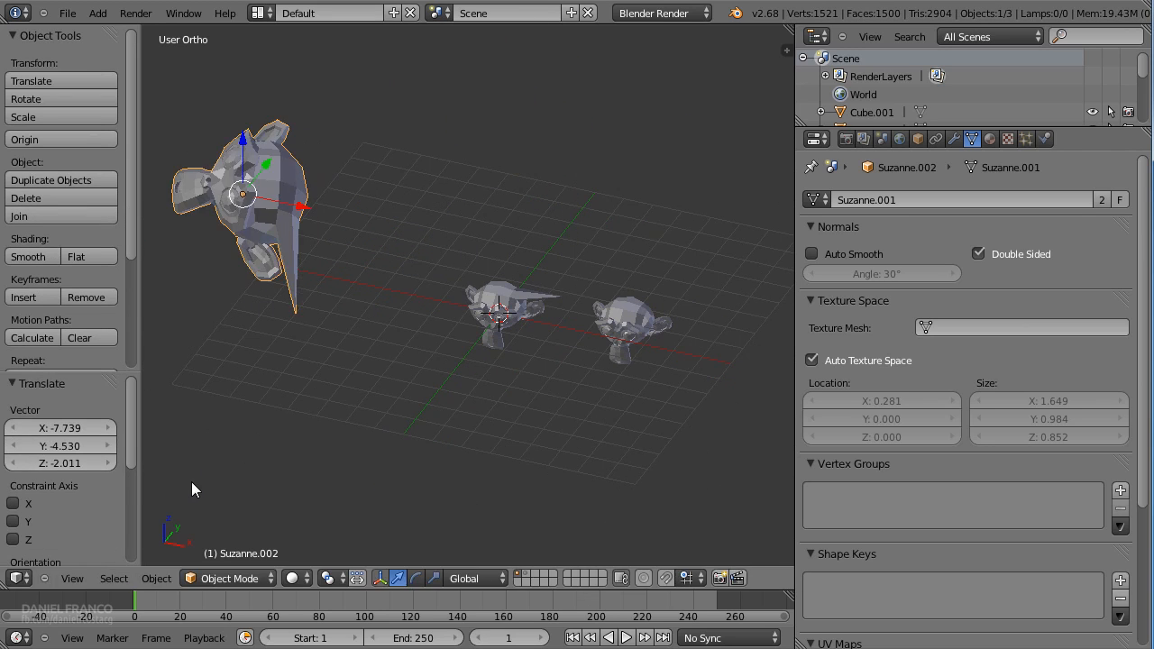
Scale the linked duplicate monkey to about 0.99 and move it down to the near side of the grid.
key("s")
left_click(414, 363)
key("g")
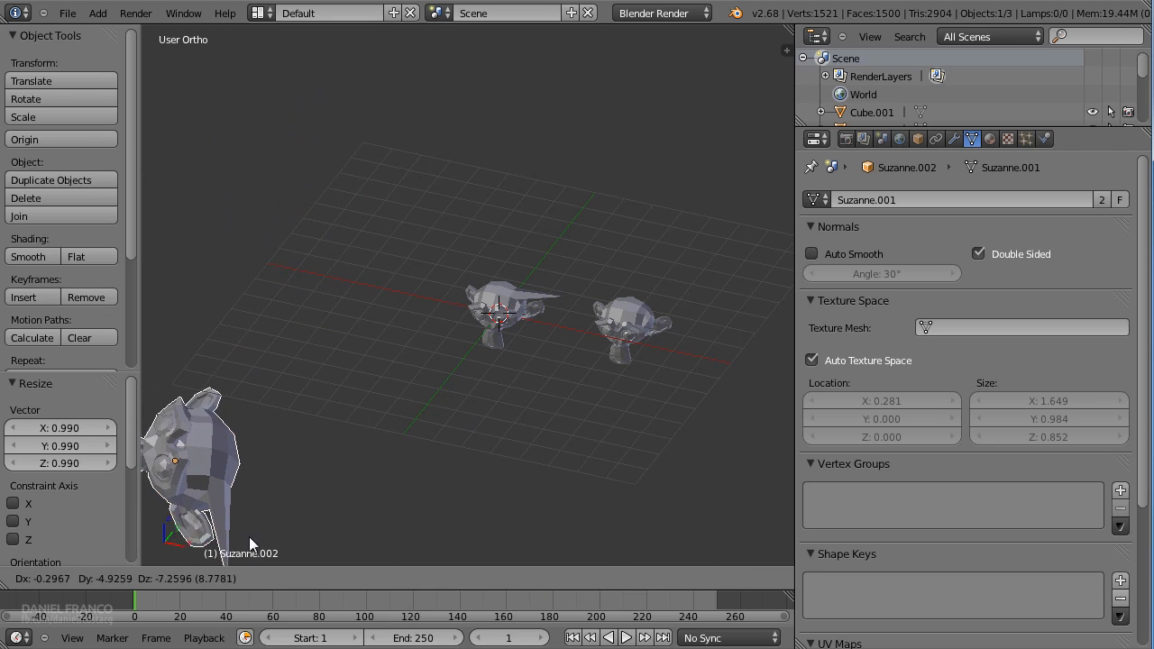
left_click(257, 505)
Pull another head vertex of the linked duplicate outward into a second spike.
key("Tab")
key("g")
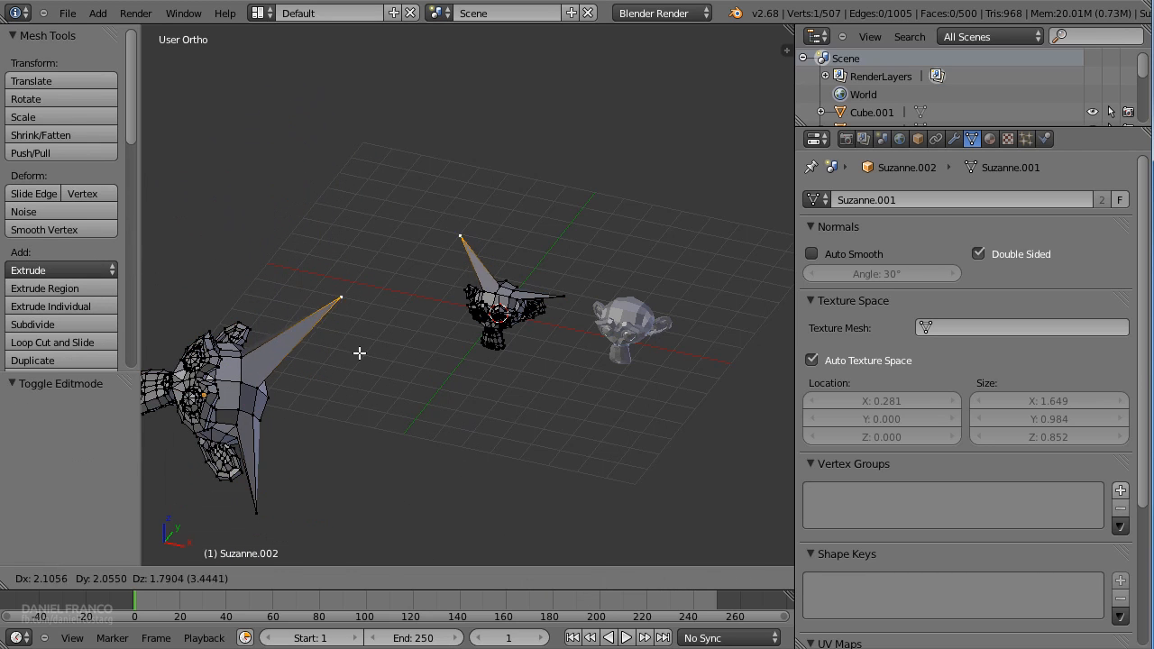
left_click(357, 353)
key("Tab")
Select all three monkeys and delete them.
key("a")
key("a")
key("x")
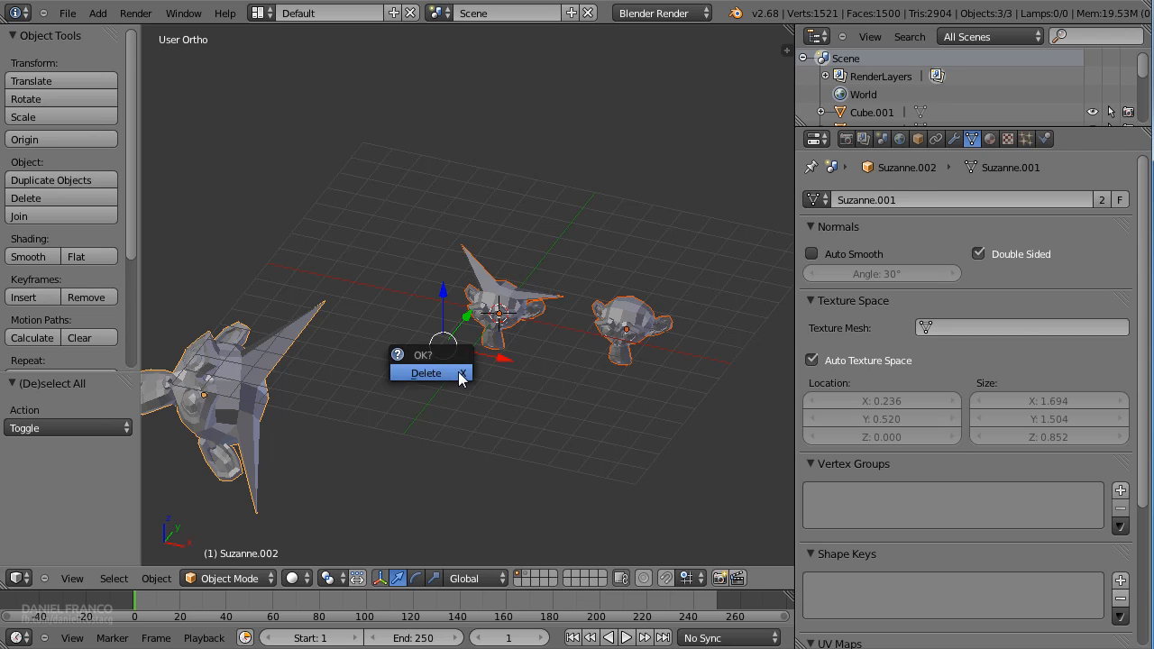
left_click(458, 375)
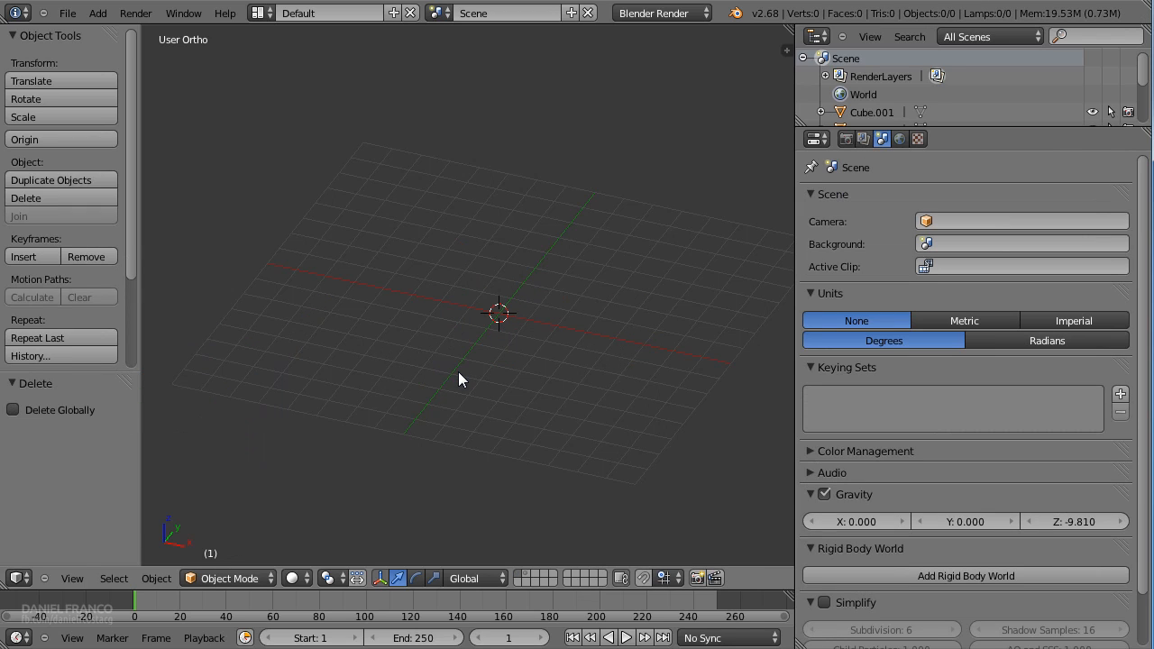
Show the layer containing the L-shaped floor and lamp posts, and select the post nearest the floor's short end.
left_click(530, 575)
scroll(641, 463, "up", 2)
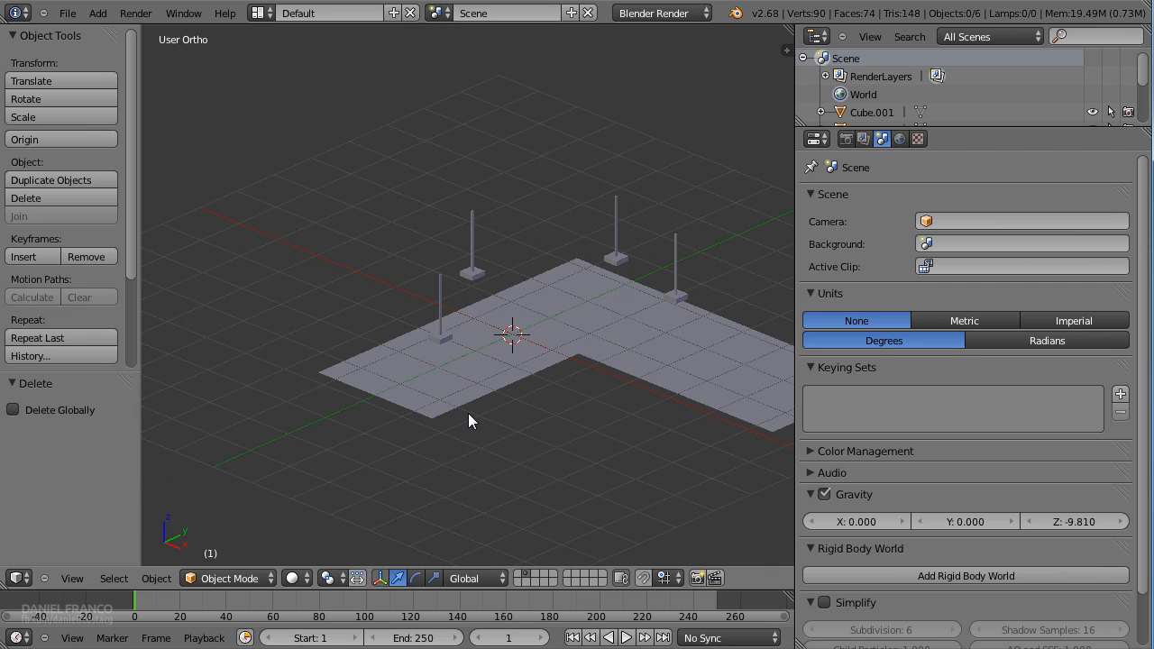
middle_click_drag(382, 291, 469, 381)
scroll(560, 495, "up", 3)
right_click(542, 462)
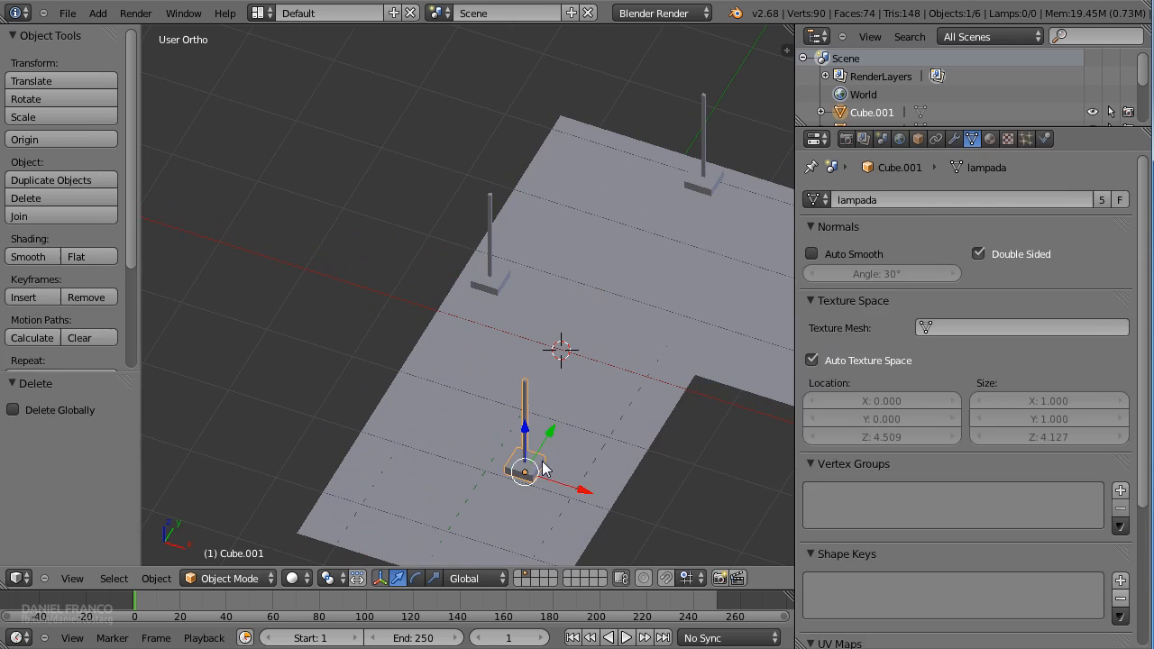
Select individual lamp posts around the L-shaped floor and compare the mesh datablocks they use.
scroll(577, 450, "down", 4)
middle_click_drag(582, 430, 535, 448, "shift")
right_click(539, 284)
middle_click_drag(697, 467, 540, 373)
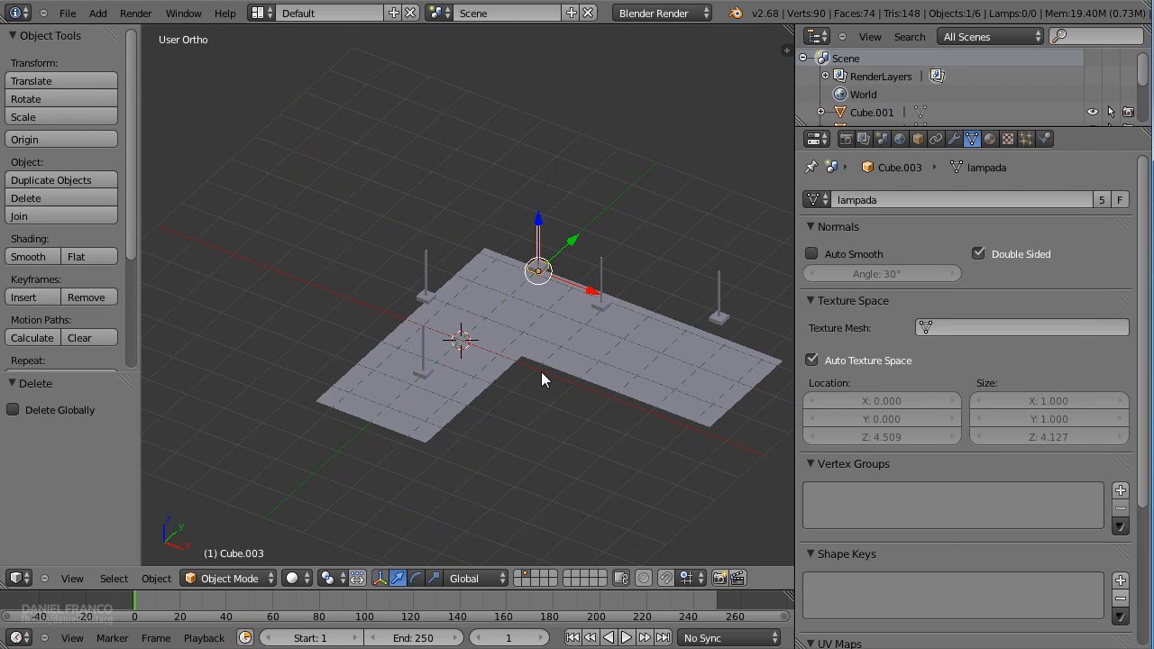
right_click(415, 375)
scroll(459, 451, "up", 1)
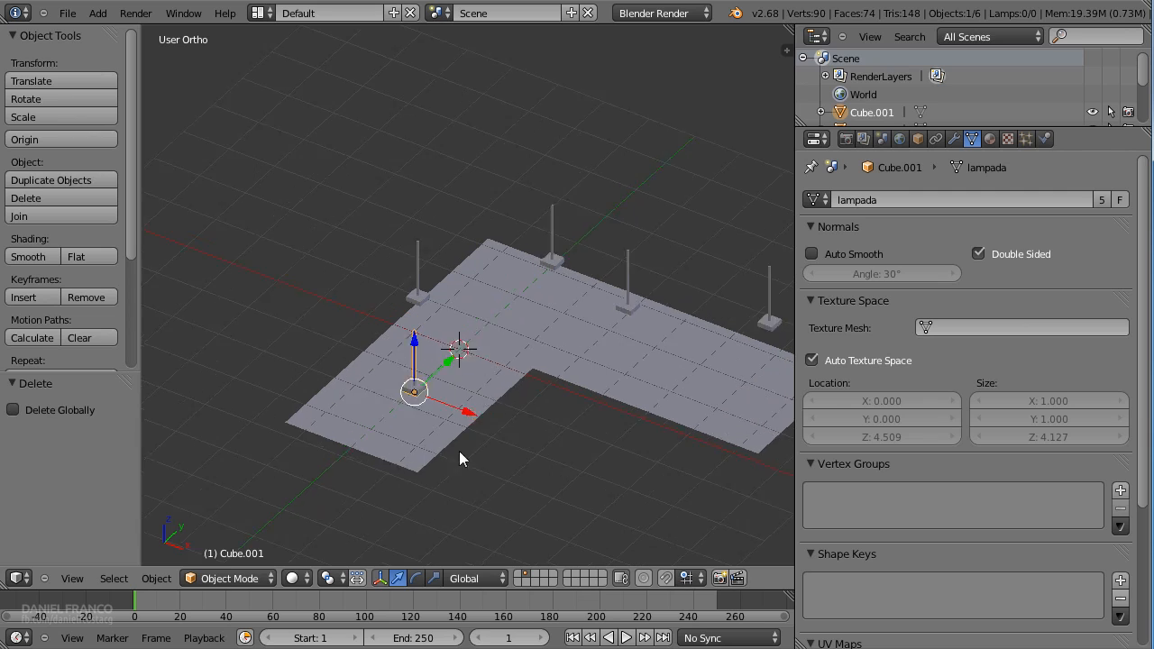
Edit the selected lamp post's mesh and add one horizontal loop cut around its base, slid toward the base's upper edge.
scroll(459, 451, "up", 6)
middle_click_drag(449, 462, 551, 244, "shift")
scroll(383, 407, "up", 1)
key("Tab")
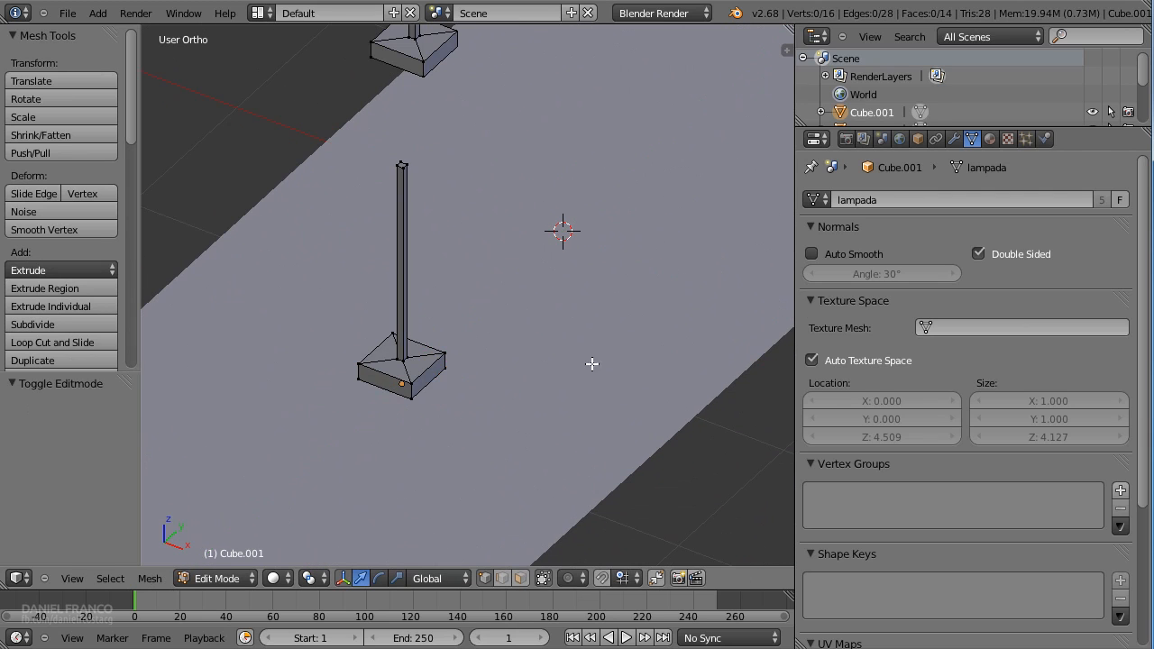
scroll(405, 459, "up", 2)
key("ctrl+r")
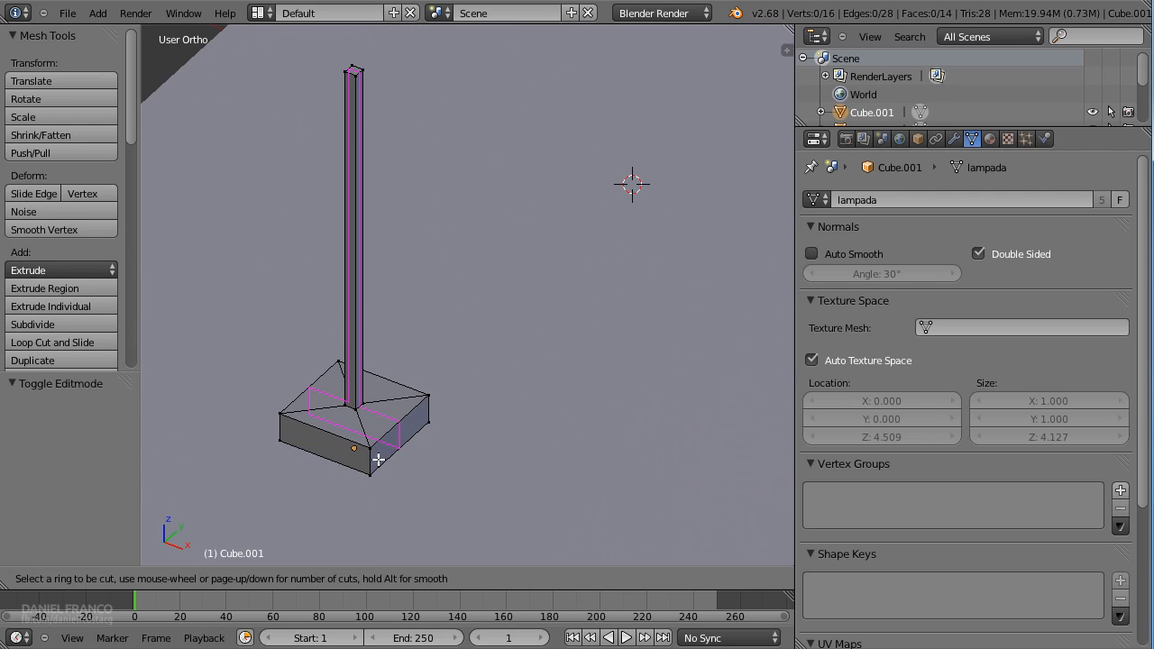
left_click(378, 459)
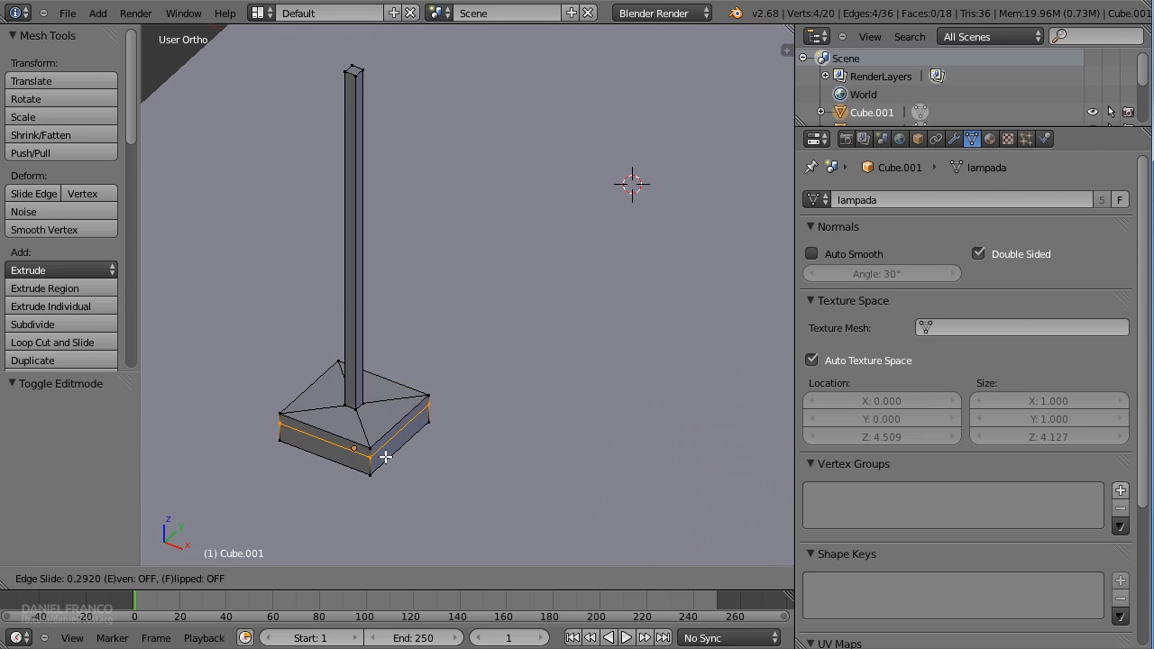
left_click(386, 457)
In wireframe view, select the upper band of the base above the new loop together with the whole pole.
right_click(380, 440, "alt+shift")
key("z")
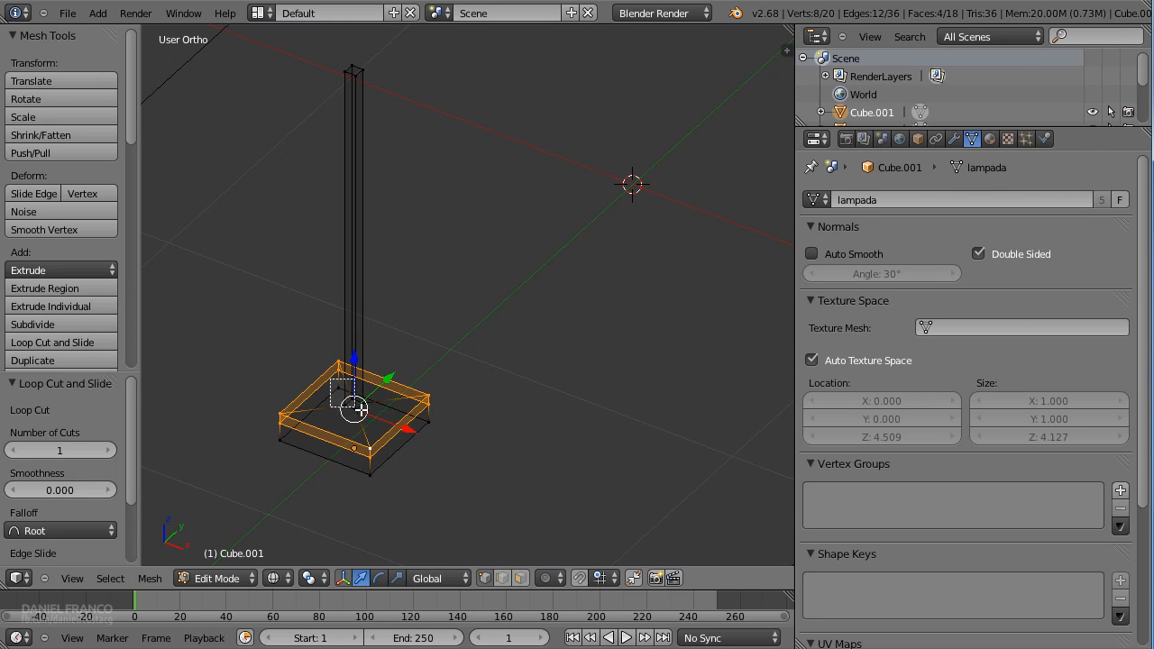
left_click_drag(361, 410, 377, 418)
key("b")
left_click_drag(310, 56, 382, 167)
key("b")
middle_click_drag(303, 370, 336, 391)
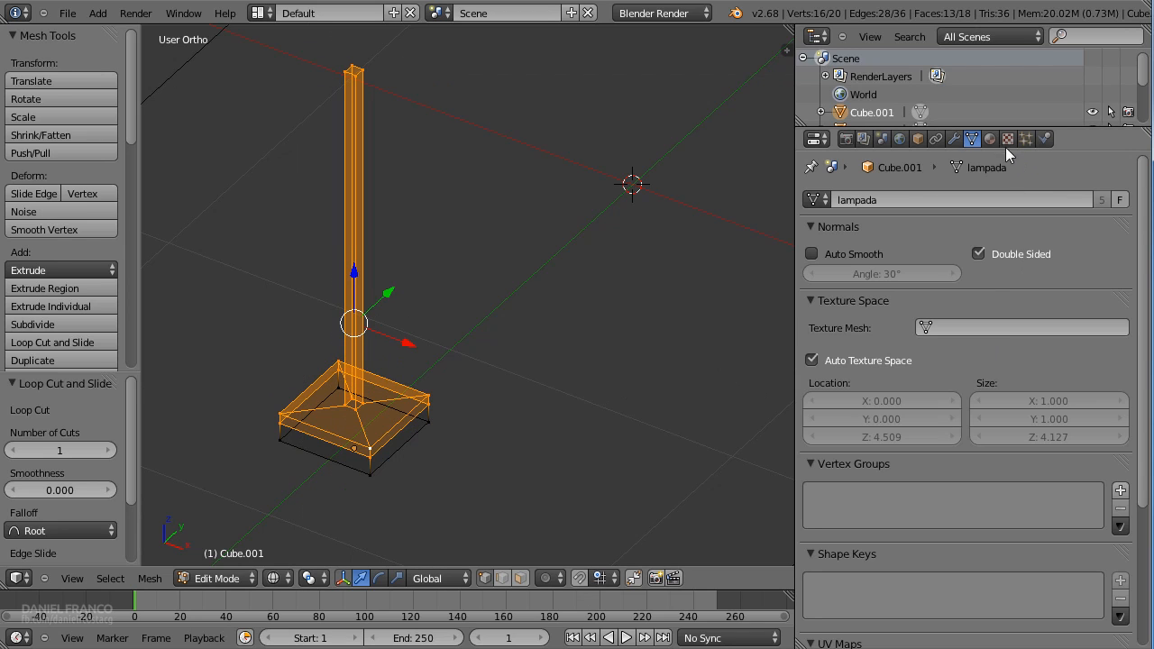
Create a new material for the lamp post and add a second slot with another new material.
left_click(989, 138)
left_click(947, 280)
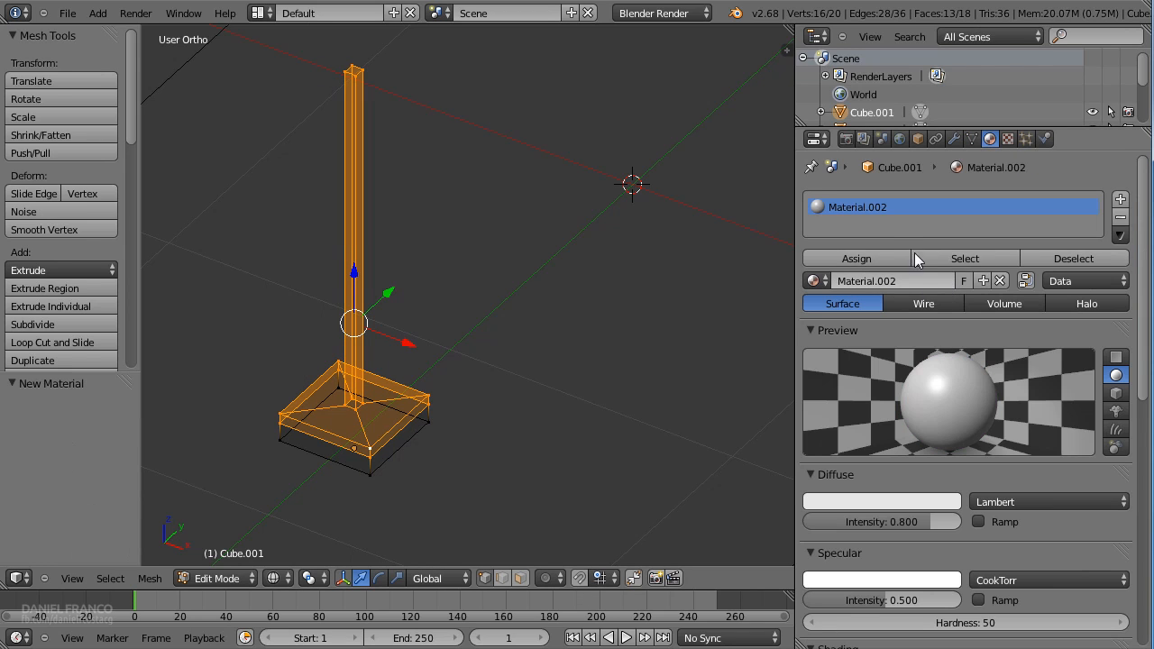
left_click(1120, 199)
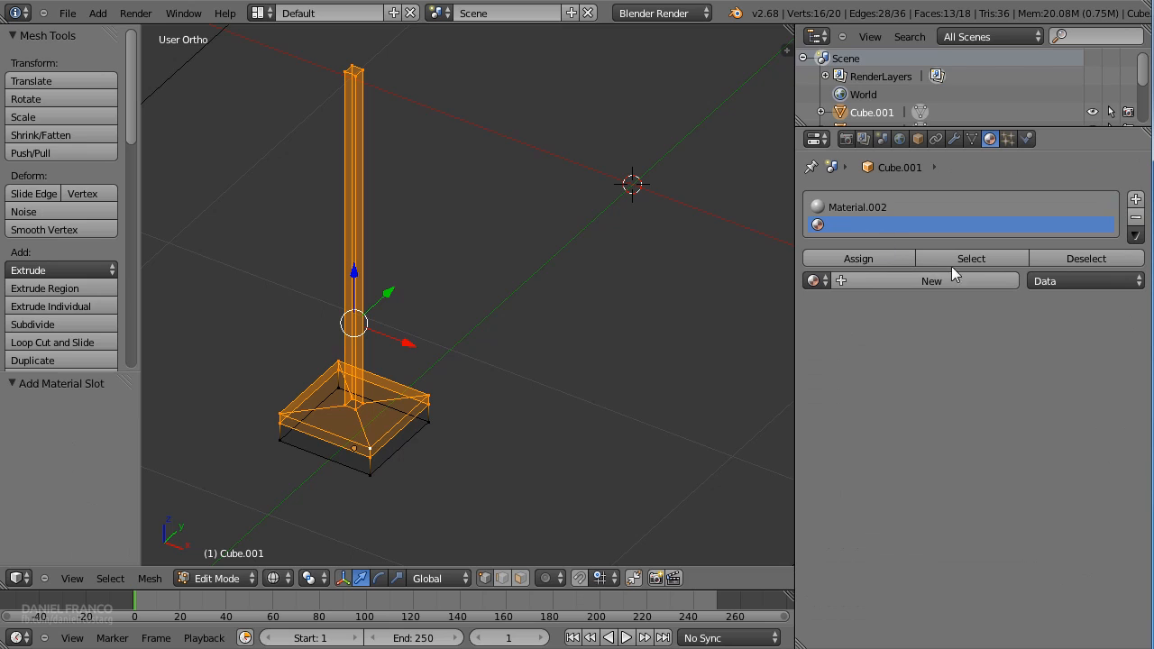
left_click(890, 278)
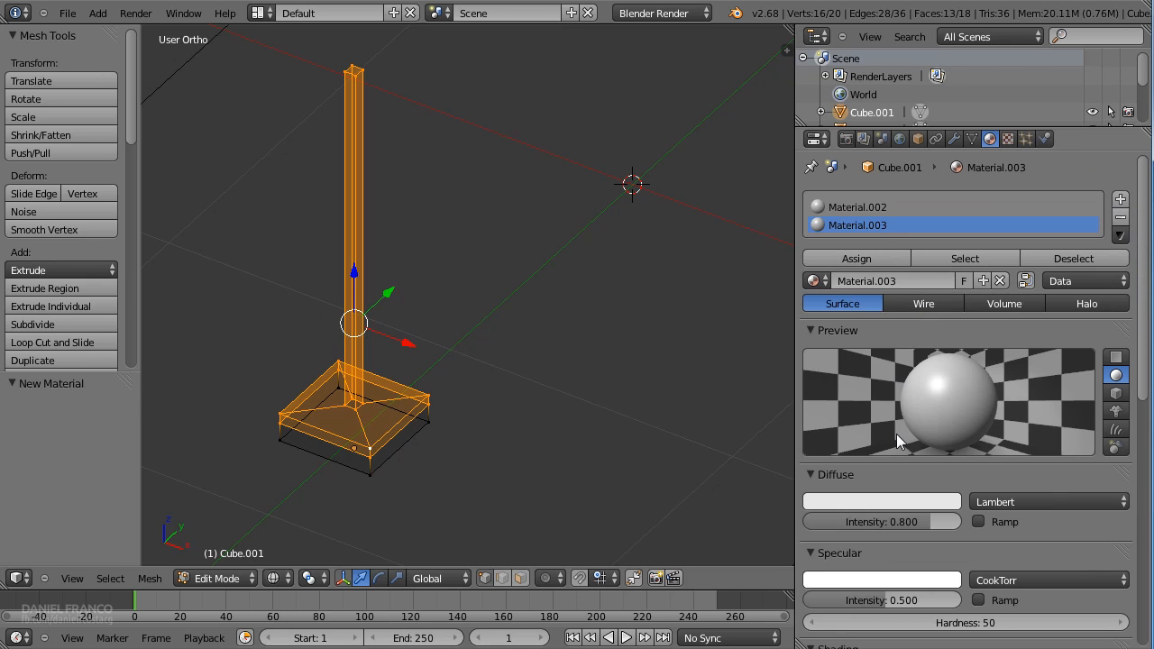
Set the second material's diffuse colour to magenta, assign it to the selected faces, and return to solid view.
left_click(898, 503)
left_click_drag(894, 380, 954, 357)
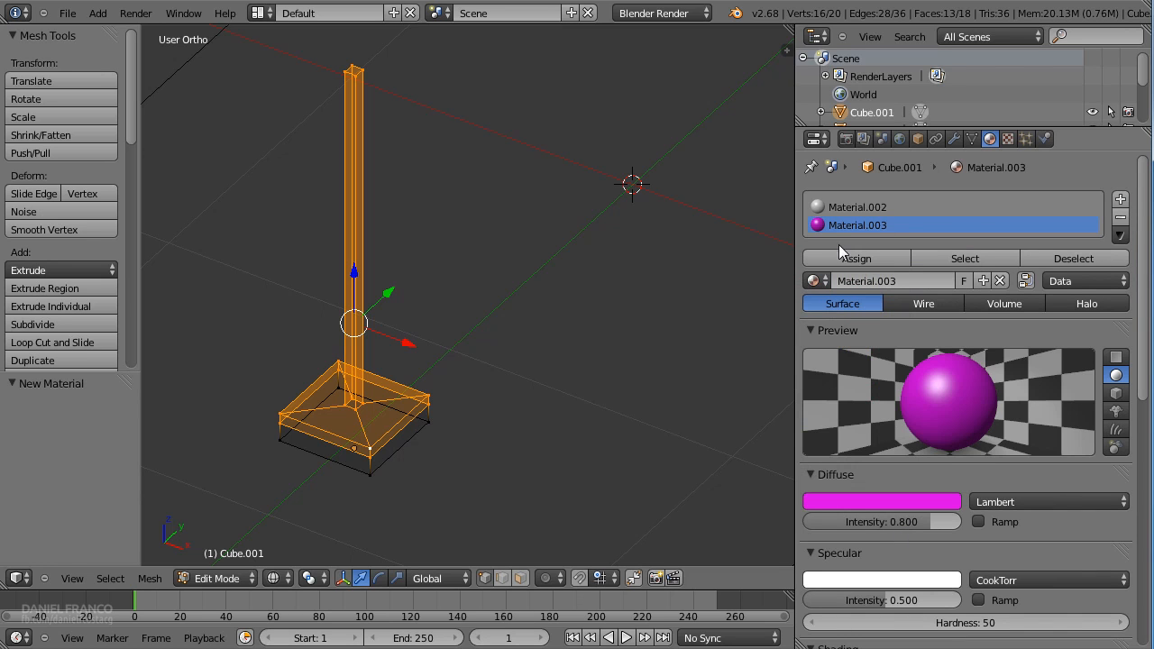
left_click(841, 255)
key("z")
scroll(496, 379, "down", 1)
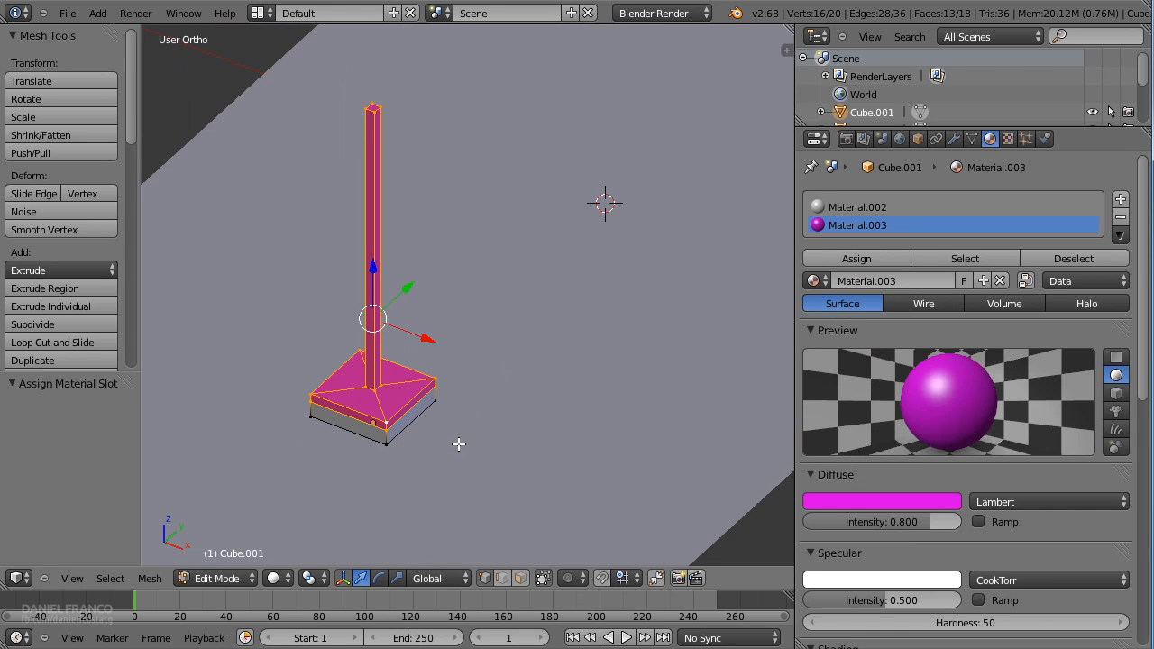
scroll(458, 444, "down", 5)
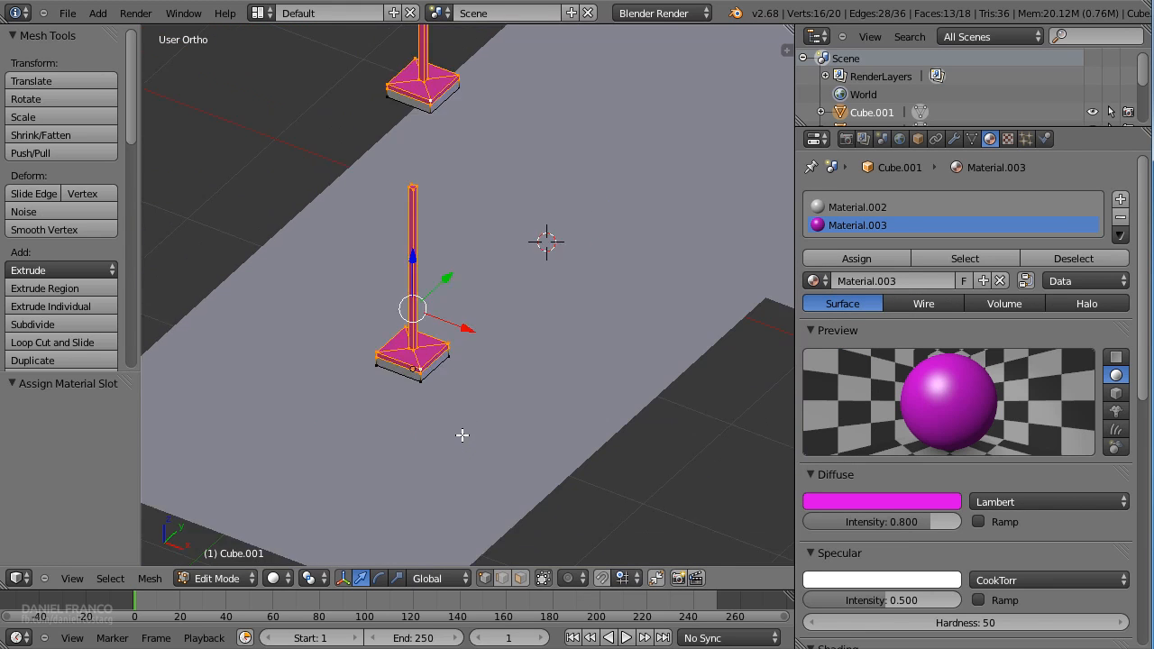
Make an independent duplicate of the lamp post and place it on the opposite side of the floor's short arm.
key("Tab")
middle_click_drag(428, 365, 427, 270)
key("Tab")
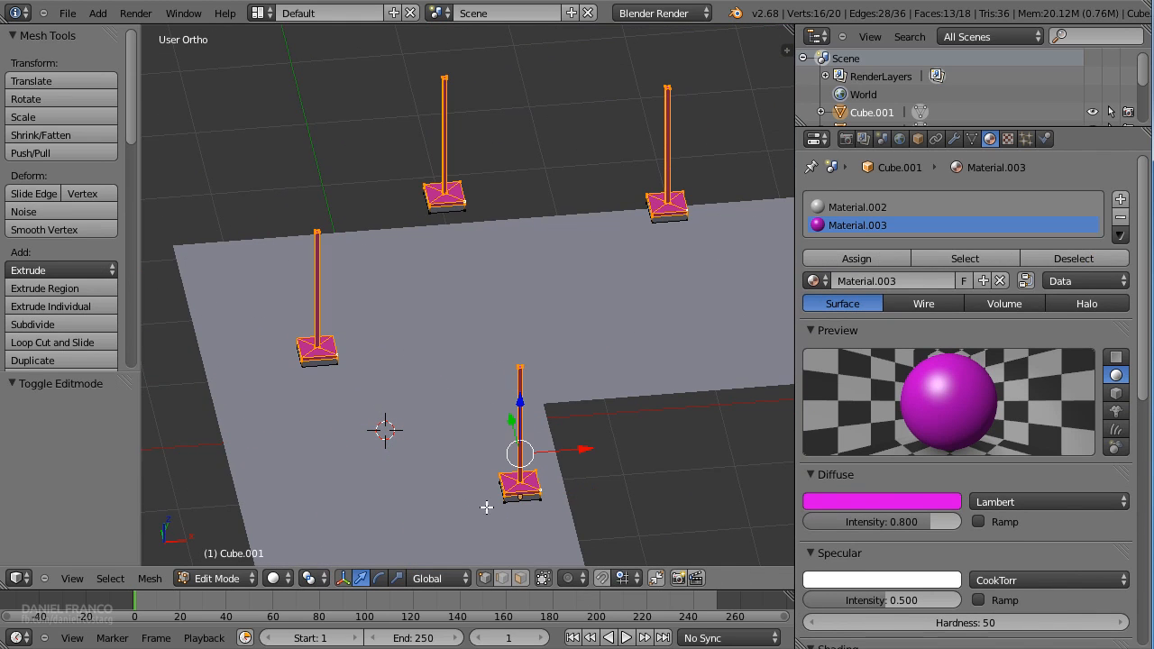
key("Tab")
middle_click_drag(438, 472, 530, 500)
key("shift+d")
left_click(354, 515)
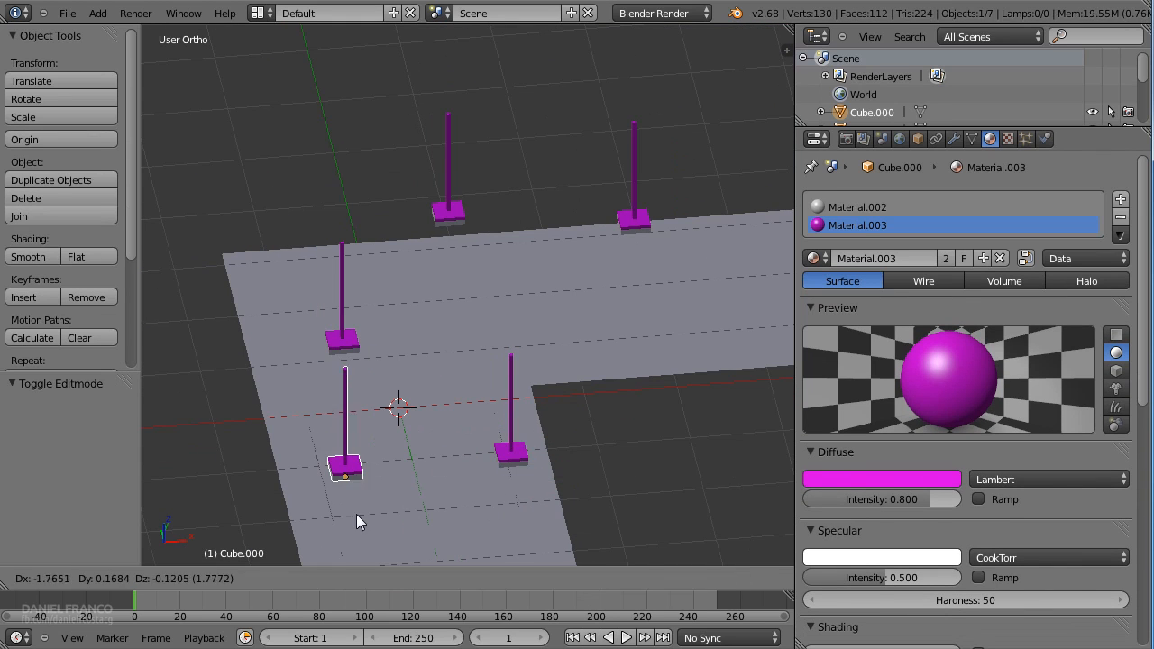
key("Tab")
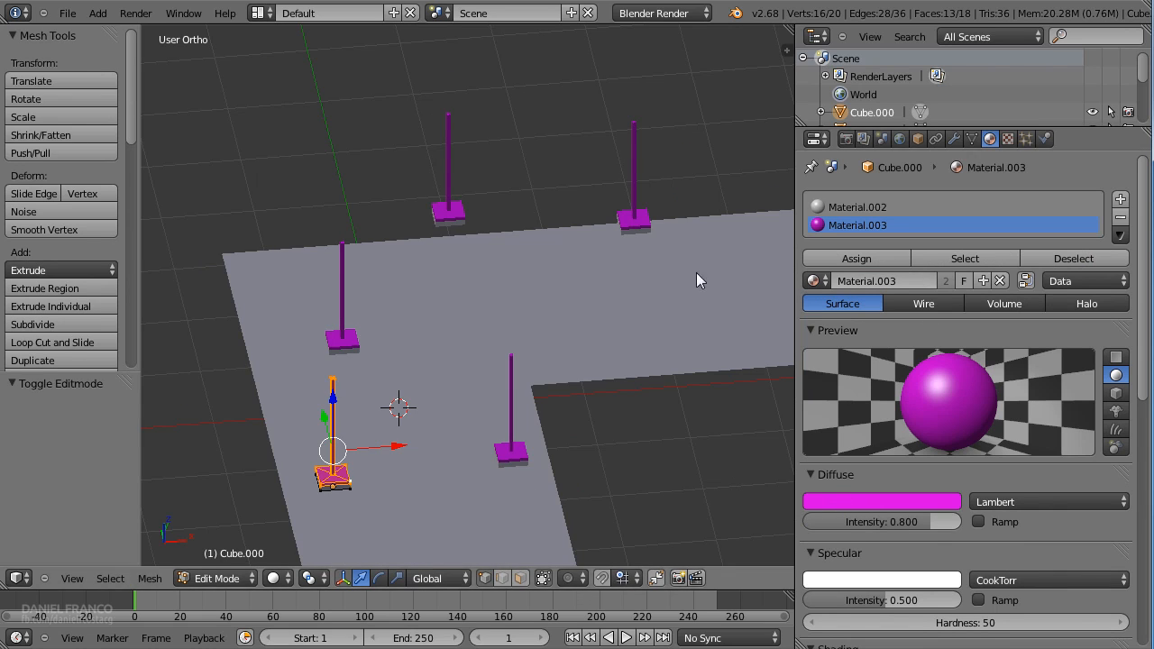
key("Tab")
Make the duplicate's magenta material single-user and change its diffuse colour to green.
left_click(935, 258)
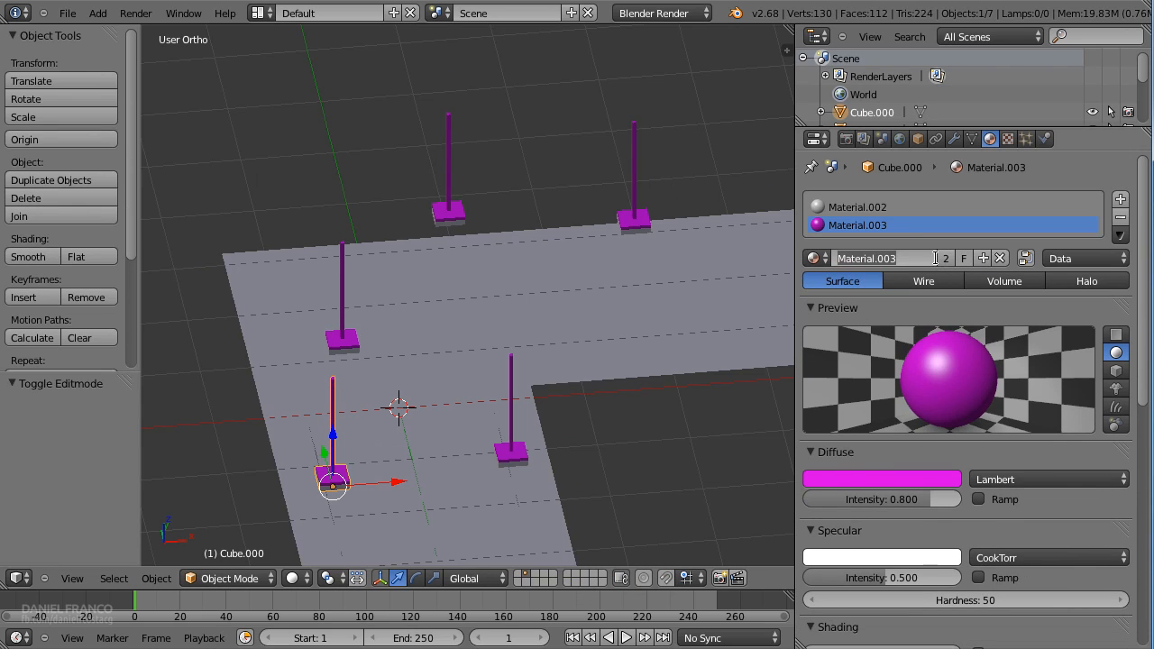
left_click(946, 258)
left_click(856, 480)
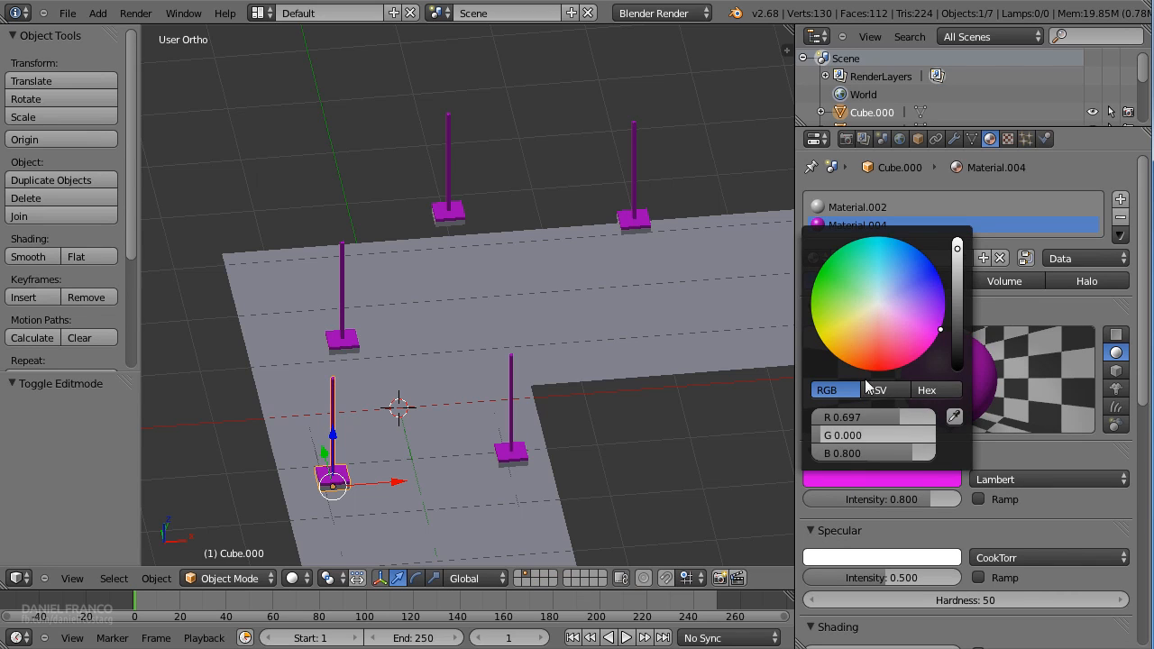
left_click(857, 302)
Create a linked duplicate of the green lamp post and place it outside the floor, beyond the inner corner.
key("Tab")
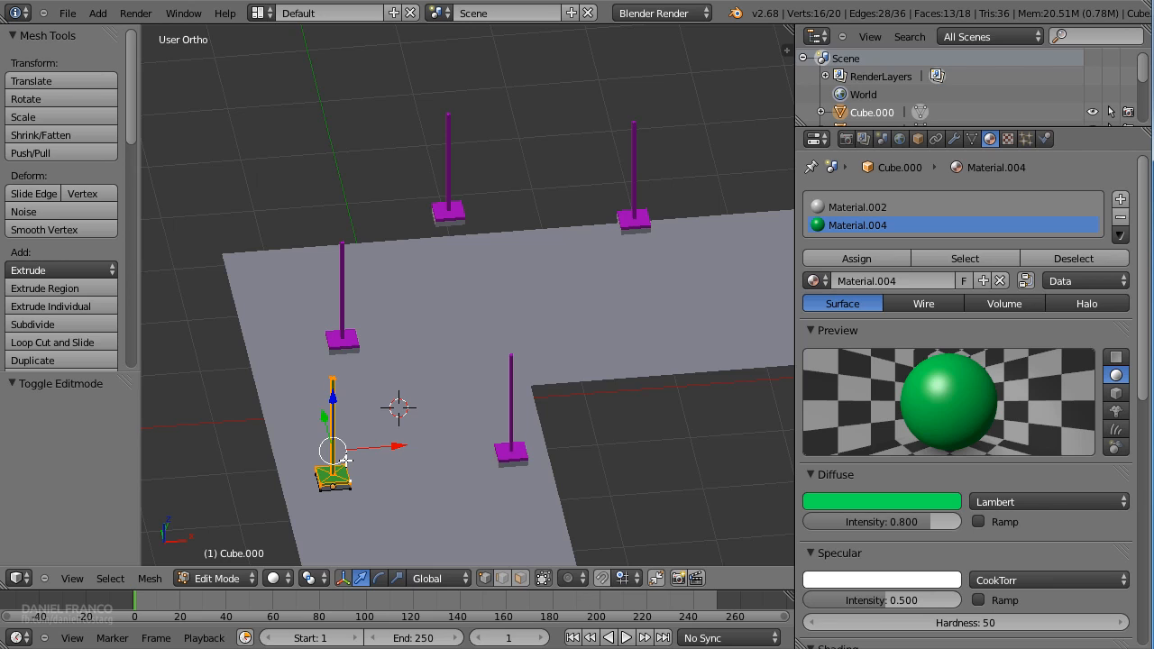
scroll(345, 460, "up", 1)
key("Tab")
key("alt+d")
left_click(706, 443)
Pull a corner edge of the linked duplicate's base up and outward, then move it back onto the base.
key("Tab")
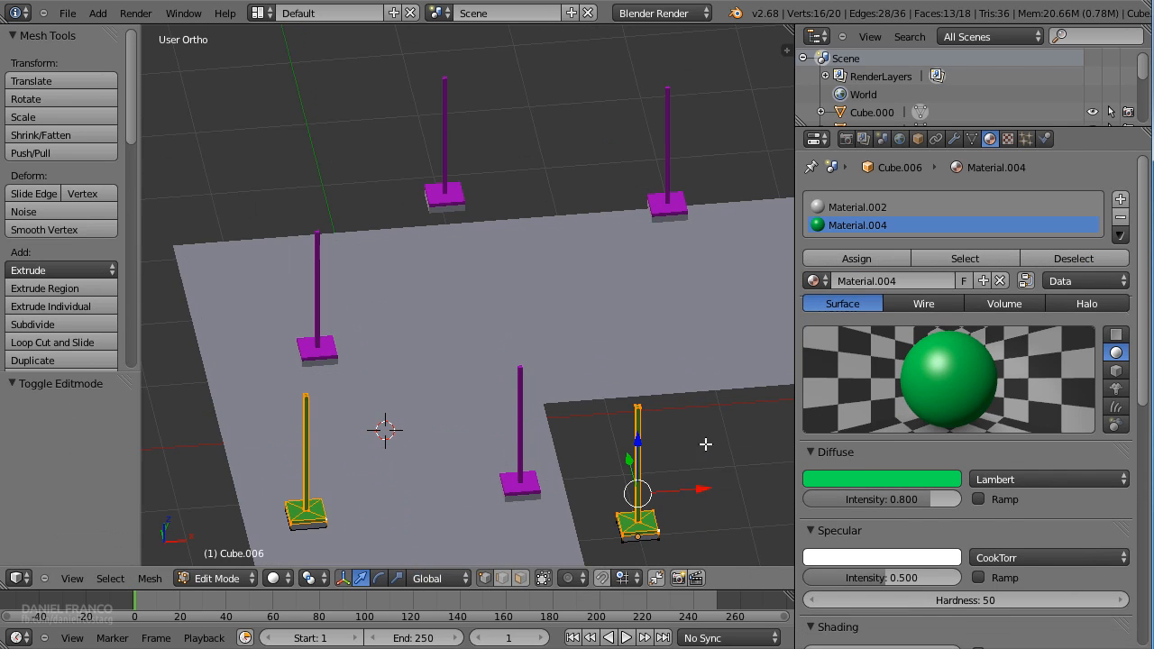
key("a")
mouse_move(657, 521)
left_mouse_down()
mouse_move(682, 523)
mouse_move(646, 540)
left_mouse_up()
key("b")
key("e")
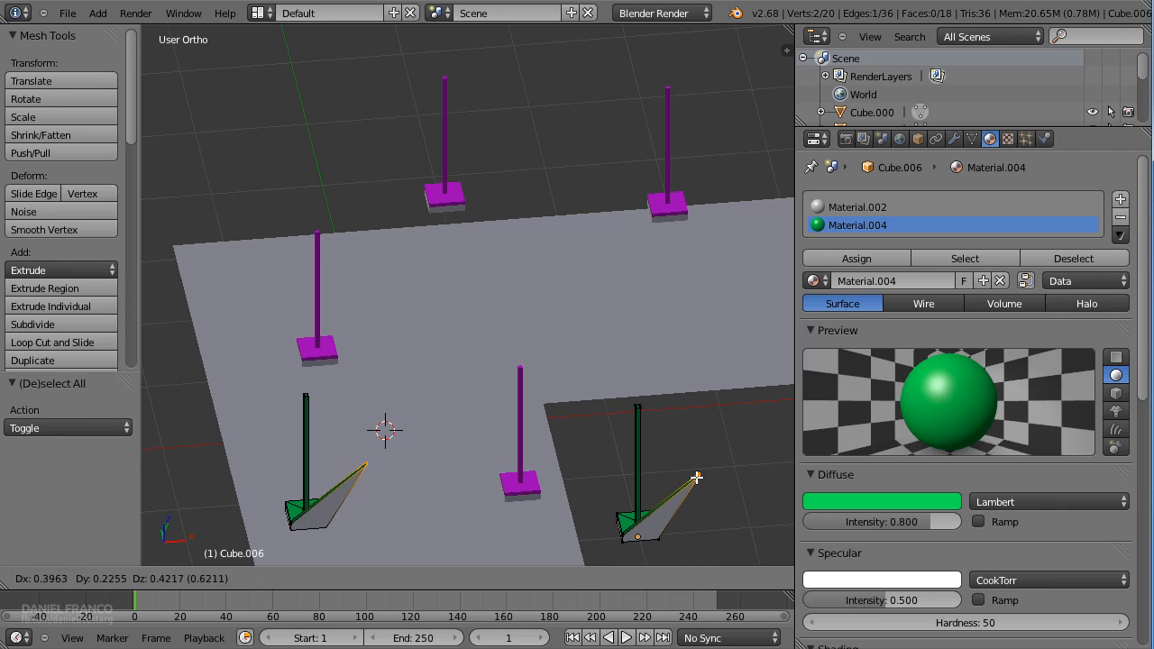
left_click(696, 478)
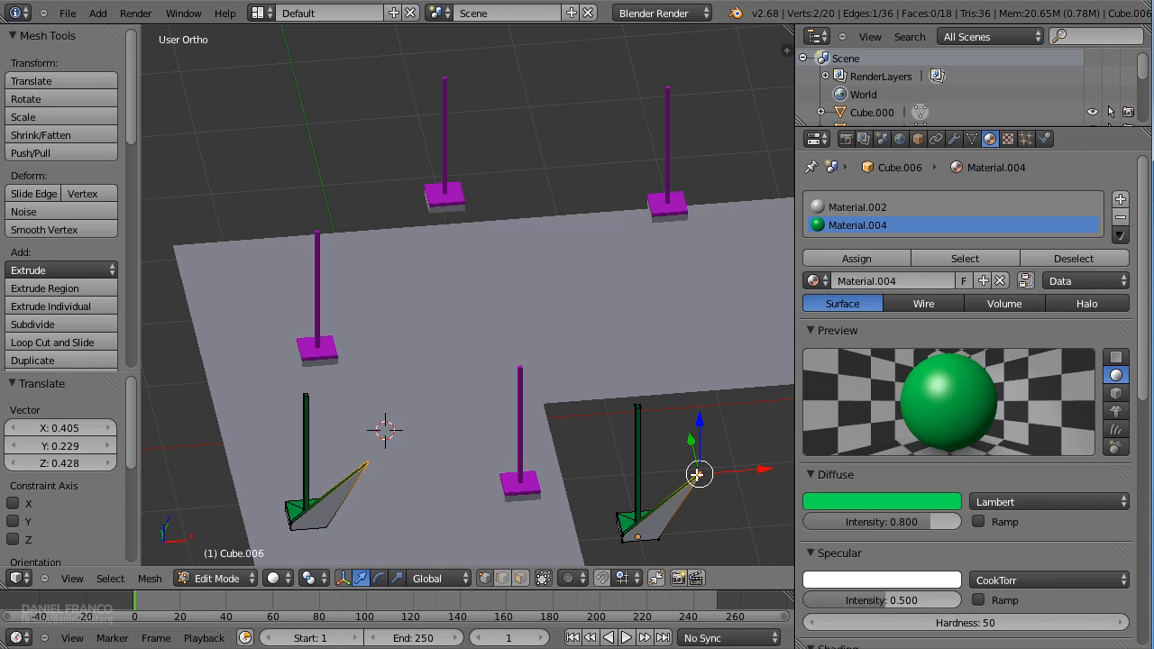
key("g")
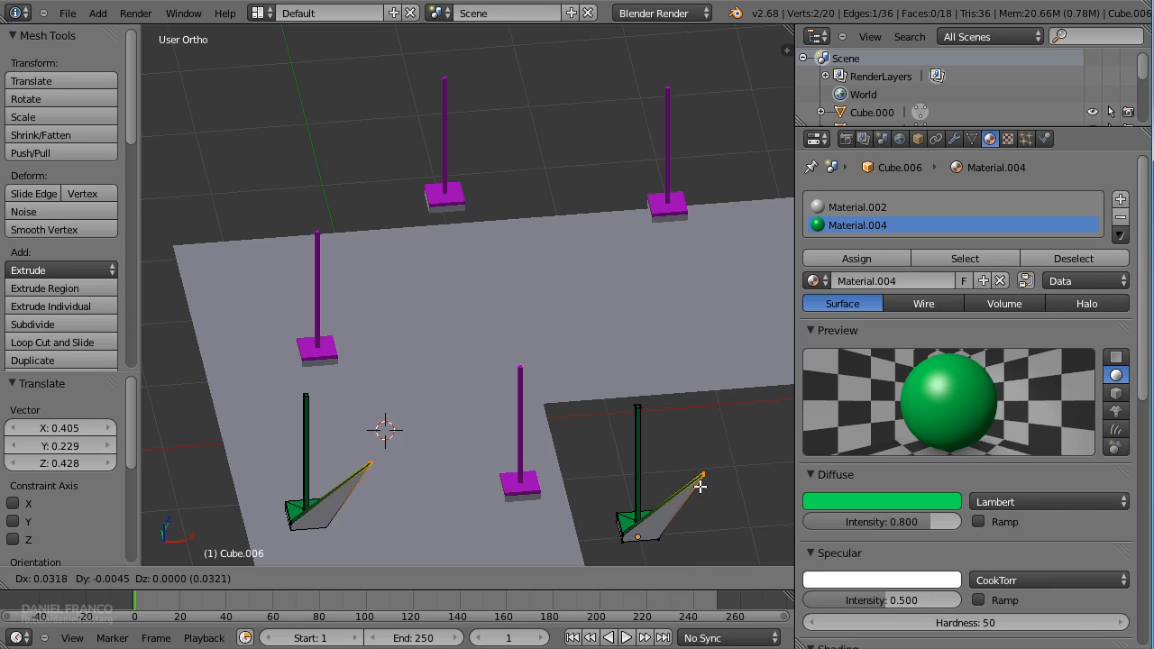
left_click(642, 527)
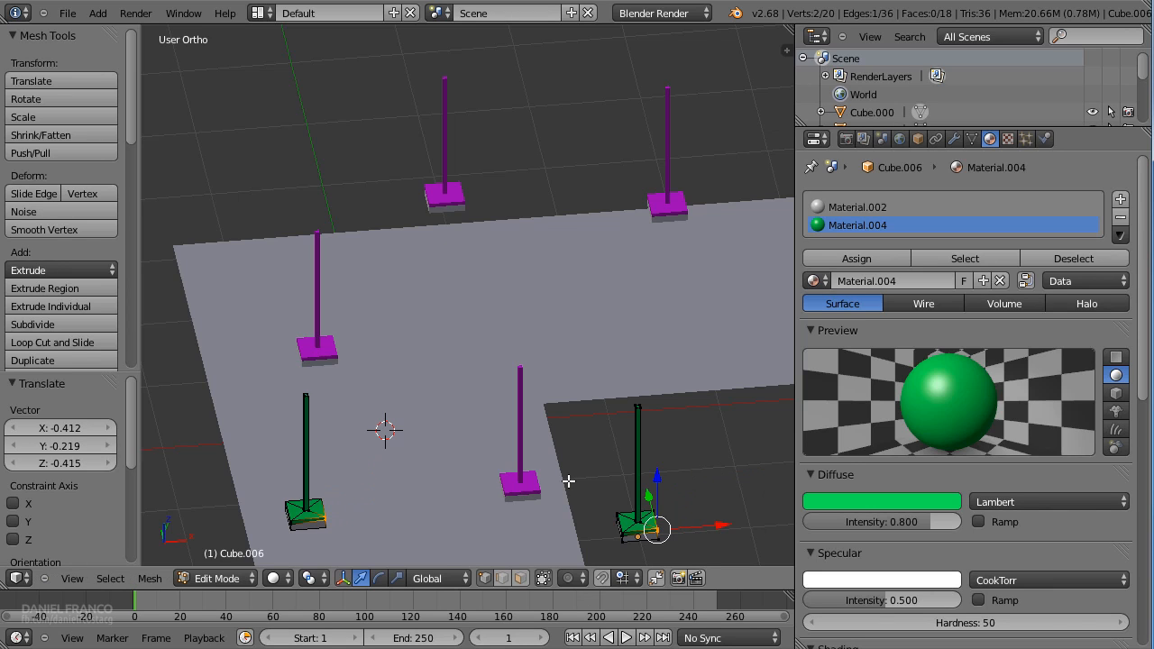
Compare the mesh datablock of the green linked duplicate with those of the magenta lamp posts.
left_click(972, 138)
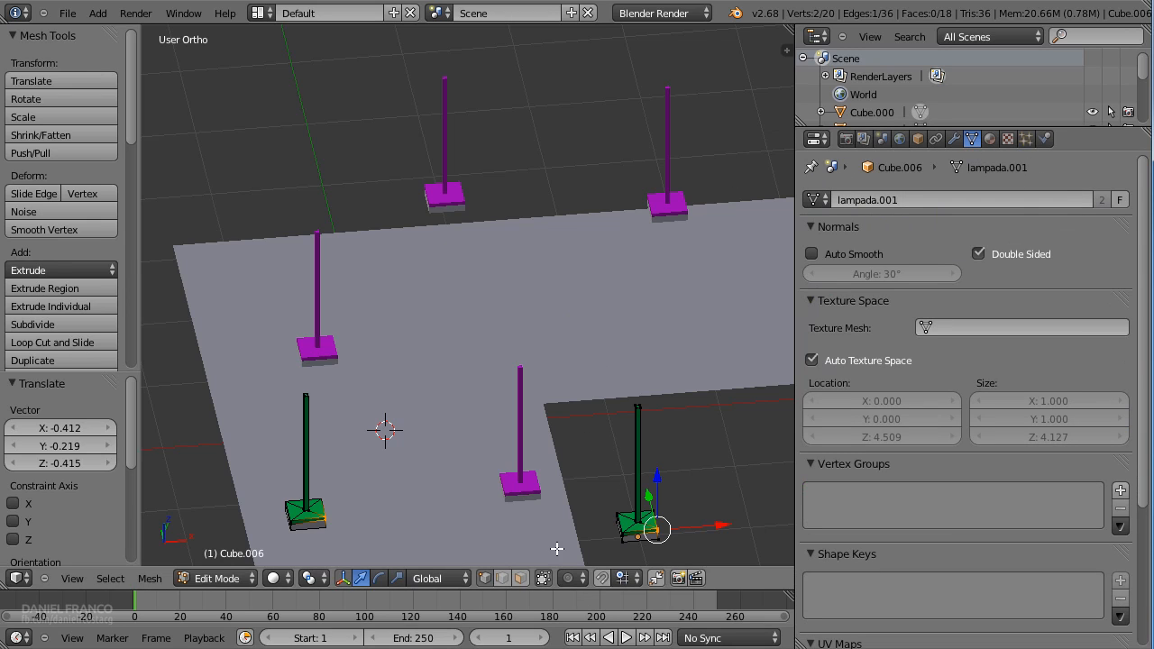
key("Tab")
right_click(520, 482)
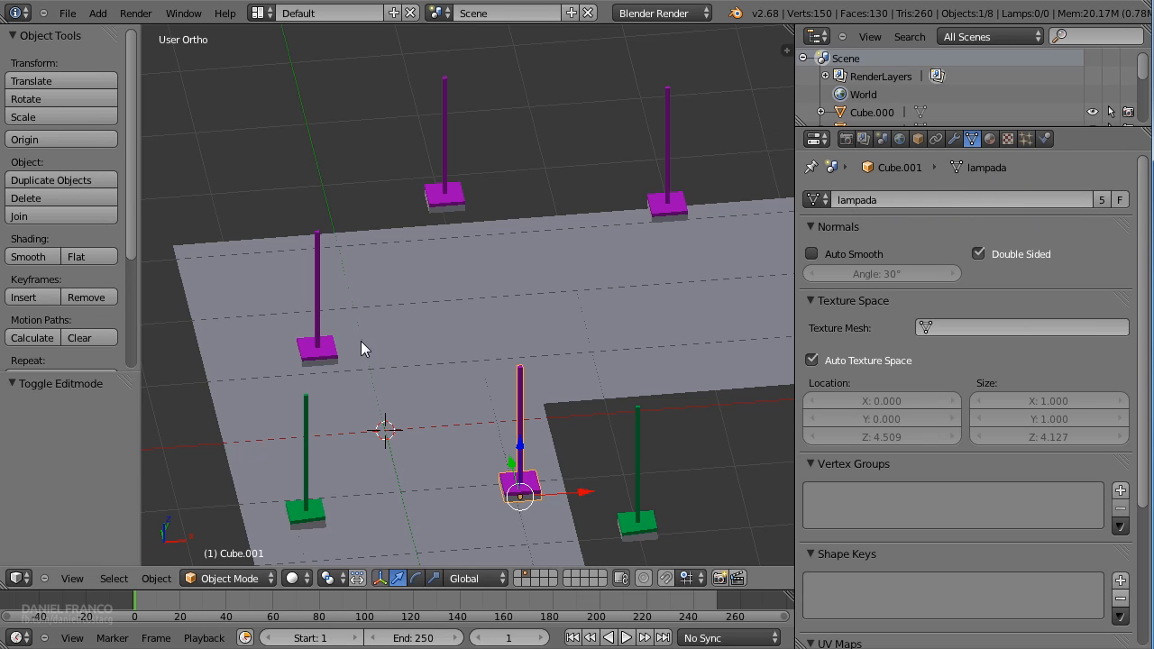
right_click(318, 346)
right_click(445, 193)
right_click(664, 208)
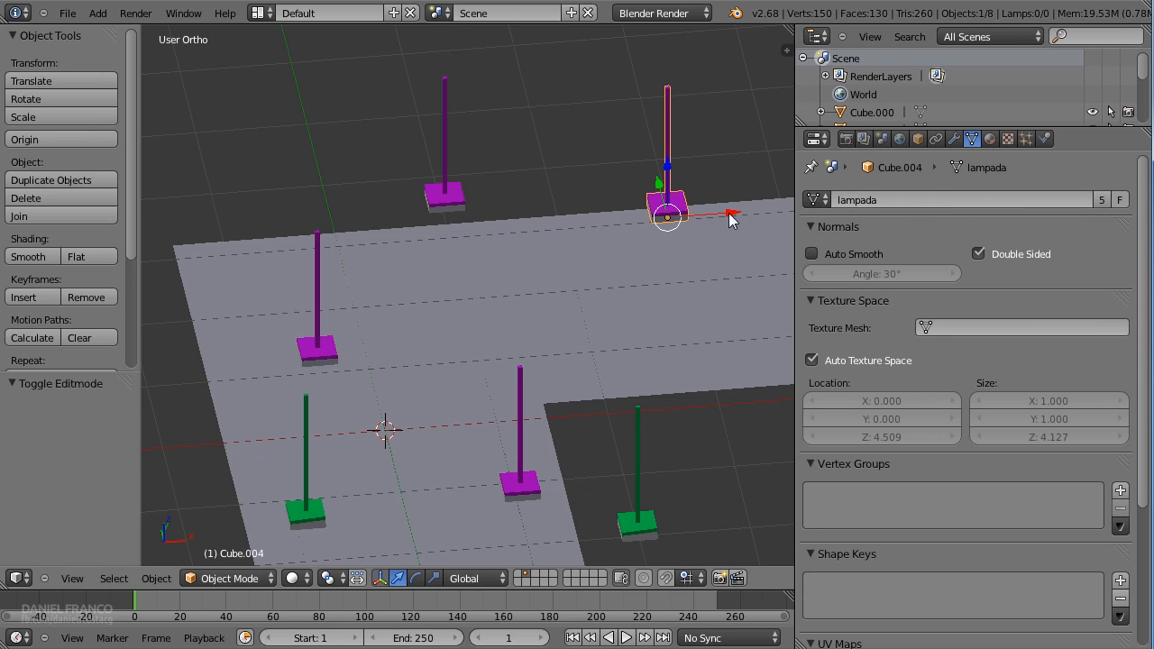
Rotate the magenta lamp post at the far end of the floor's long arm by 66.477°.
middle_click_drag(693, 258, 474, 382, "shift")
right_click(720, 242)
key("r")
left_click(527, 339)
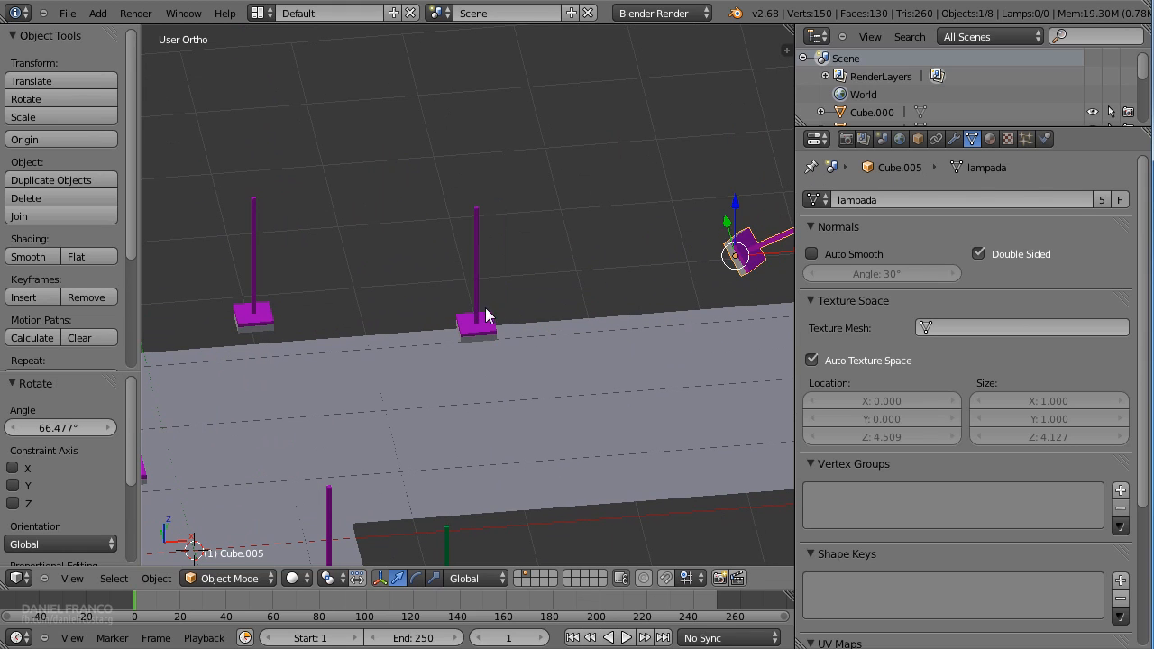
Rotate the neighbouring magenta lamp post, scale it up several times, and move it by X 0.683, Y 0.998, Z 1.640.
right_click(485, 310)
key("r")
left_click(446, 212)
key("s")
left_click(613, 405)
key("g")
left_click(561, 143)
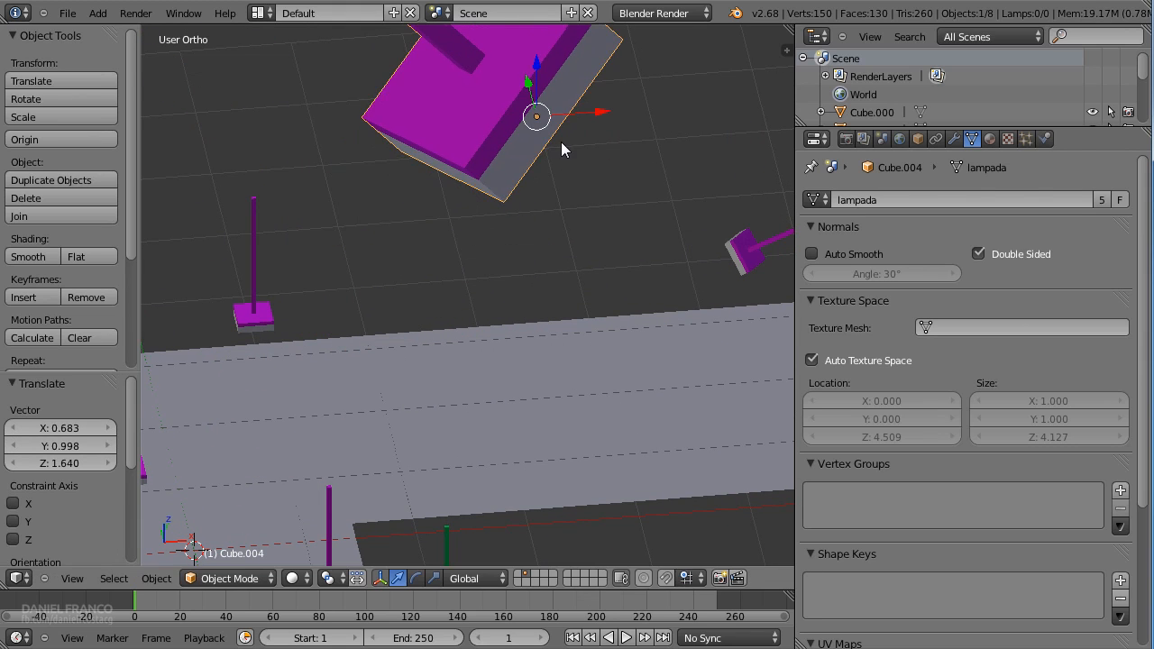
Edit the enlarged post's mesh, moving the pole's tip vertices by X 1.819, Y -0.656, Z -0.600, and return to Object Mode.
scroll(561, 144, "down", 3)
key("Tab")
key("a")
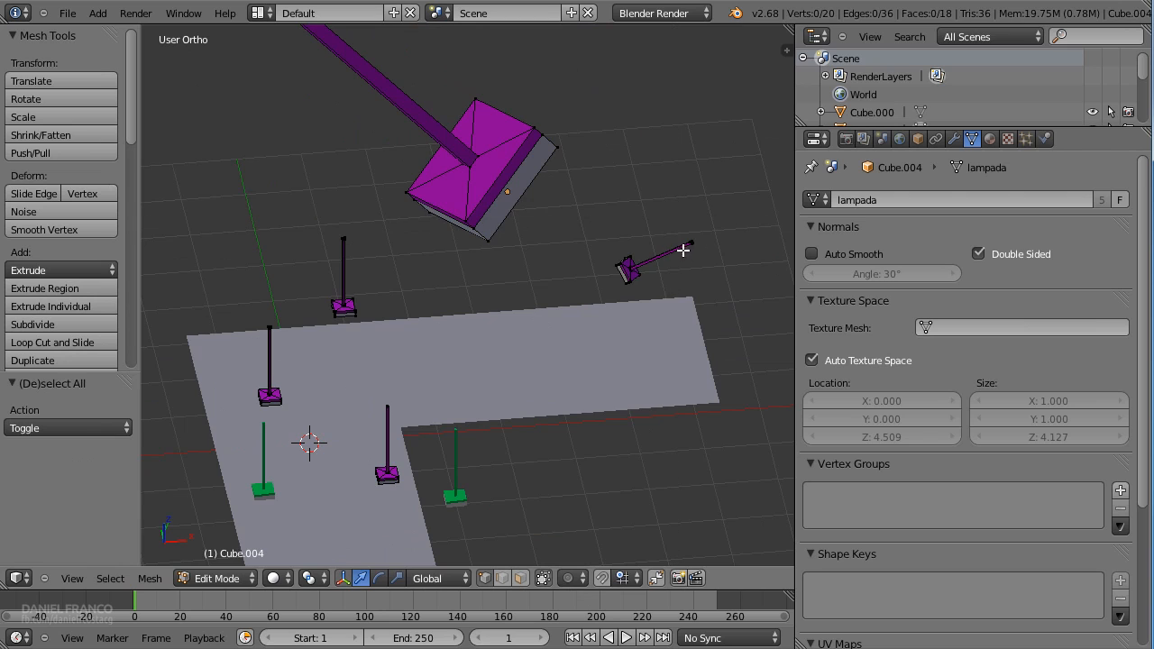
scroll(684, 249, "down", 3)
key("b")
left_click_drag(638, 212, 587, 288)
key("b")
left_click_drag(248, 62, 387, 158)
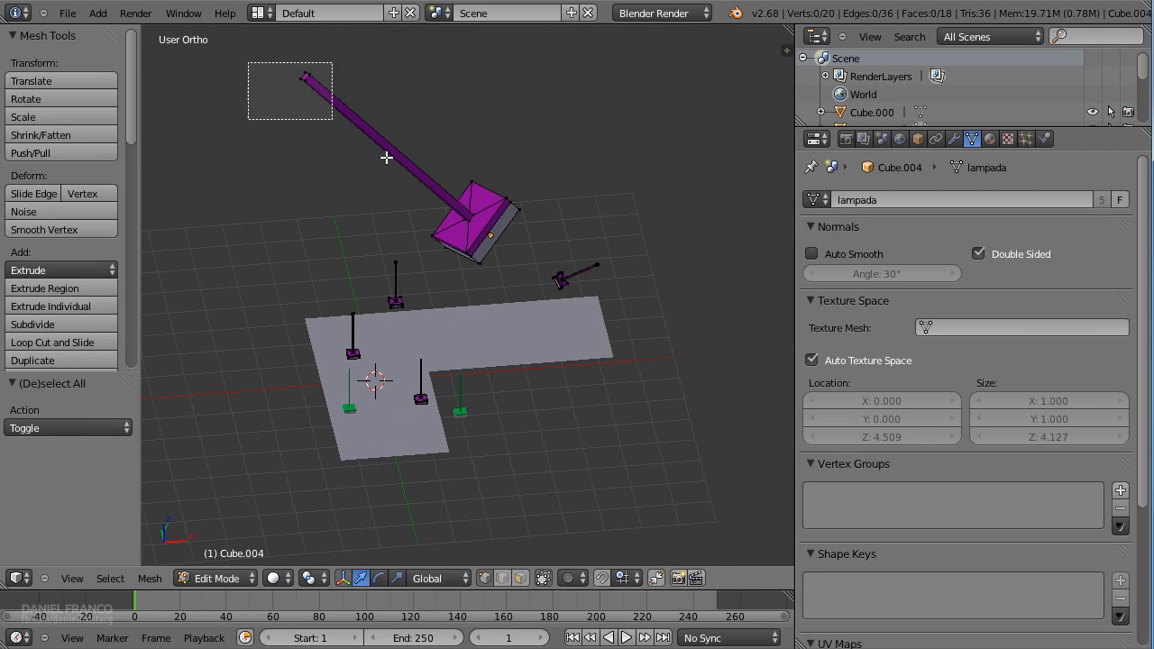
key("g")
left_click(409, 183)
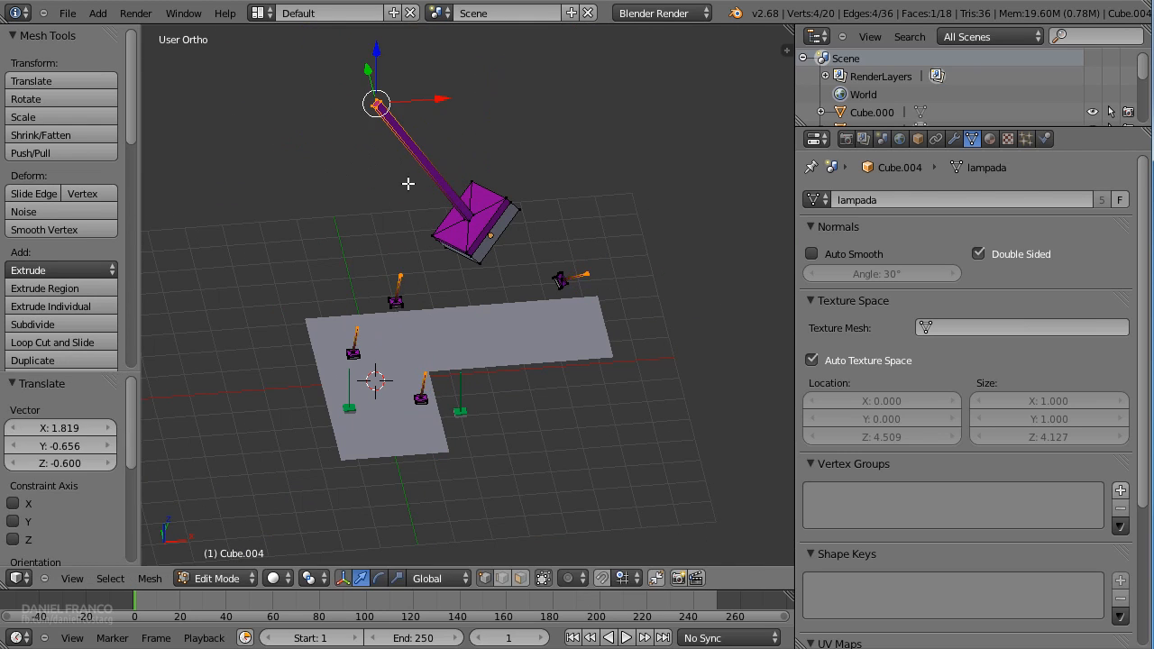
key("Tab")
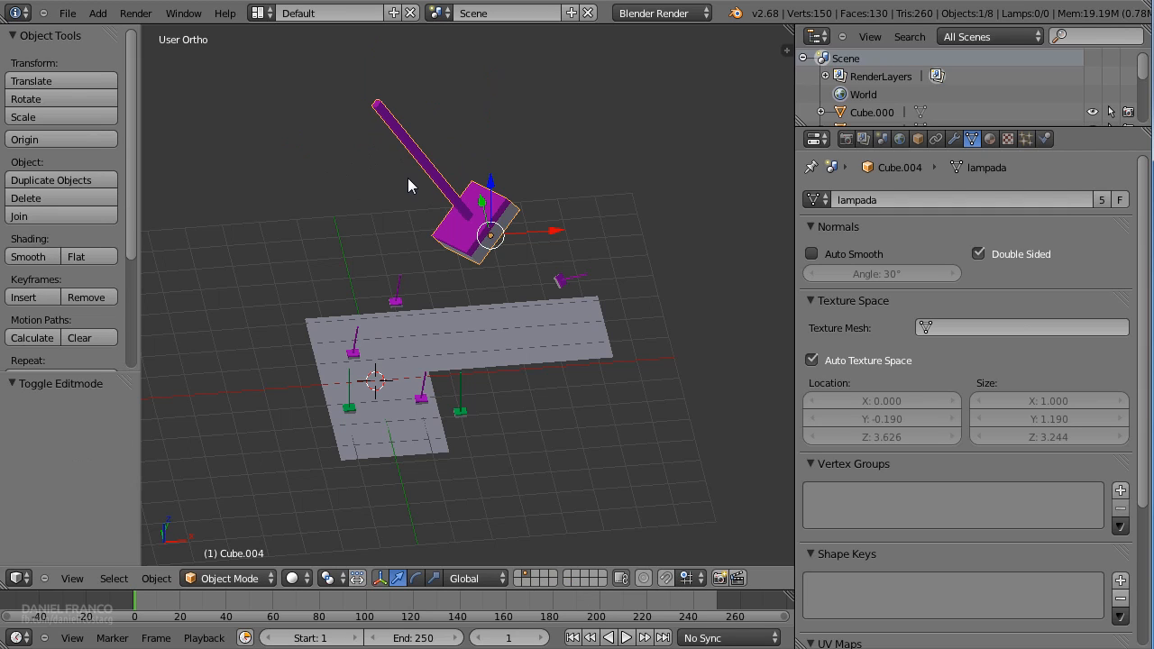